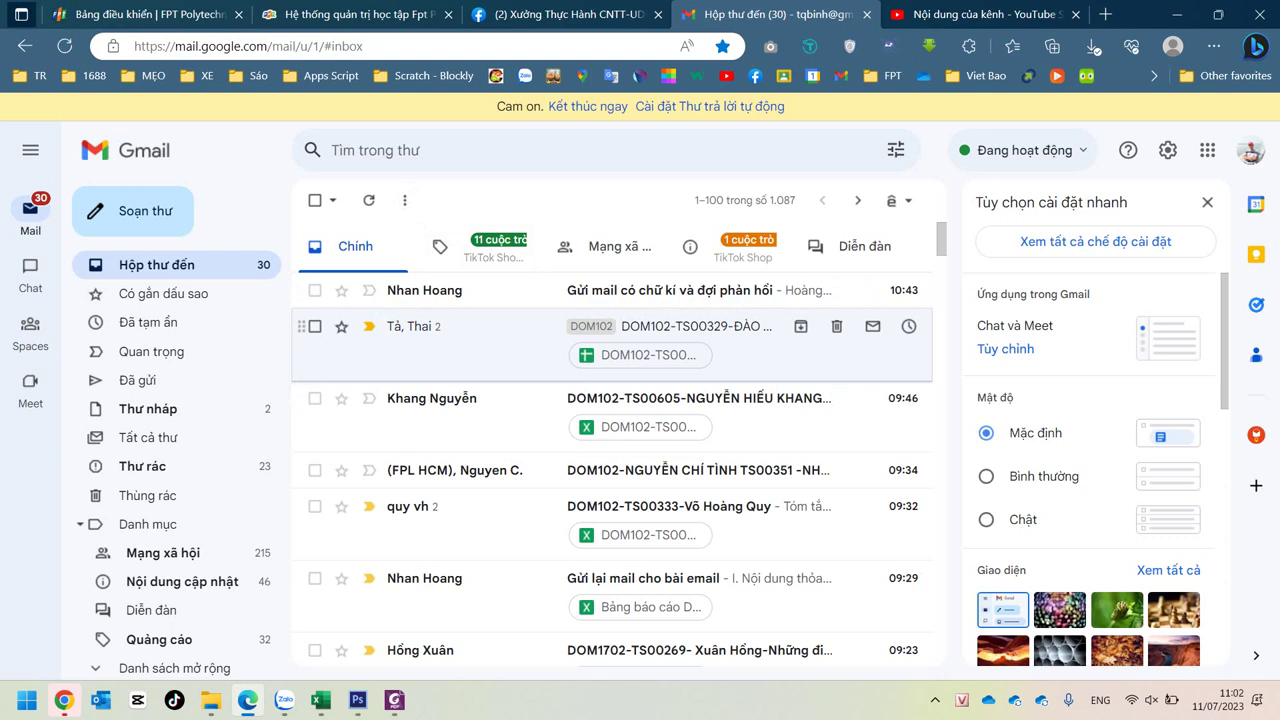
# Step: Open the 10:06 DOM102 conversation in the inbox and try to create a new label named DOM102 for it
pyautogui.rightClick(482, 326)
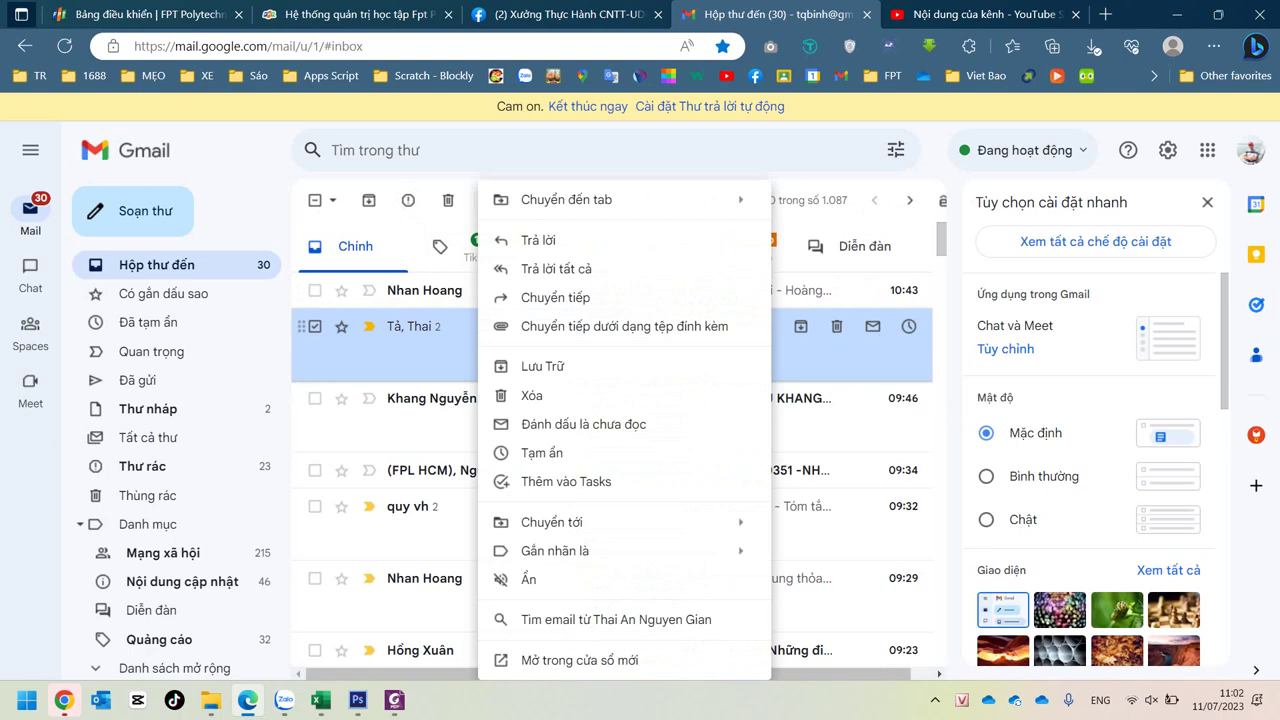
pyautogui.click(440, 345)
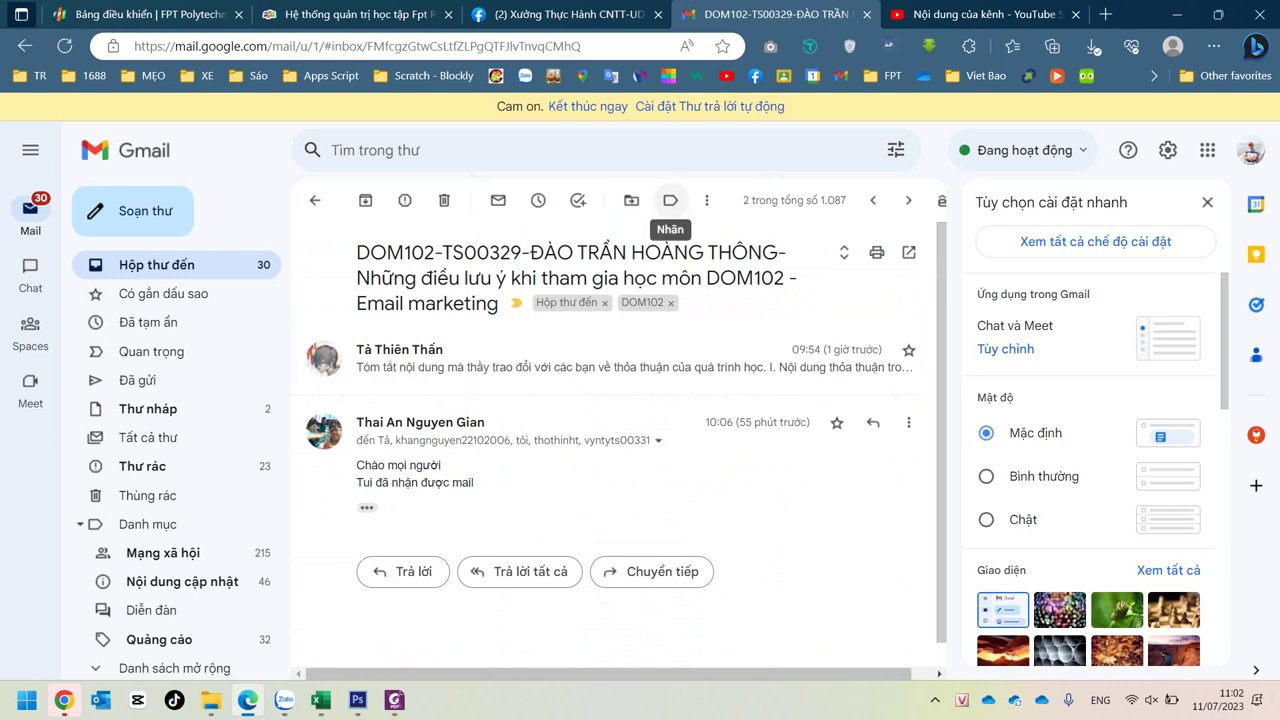
pyautogui.click(670, 200)
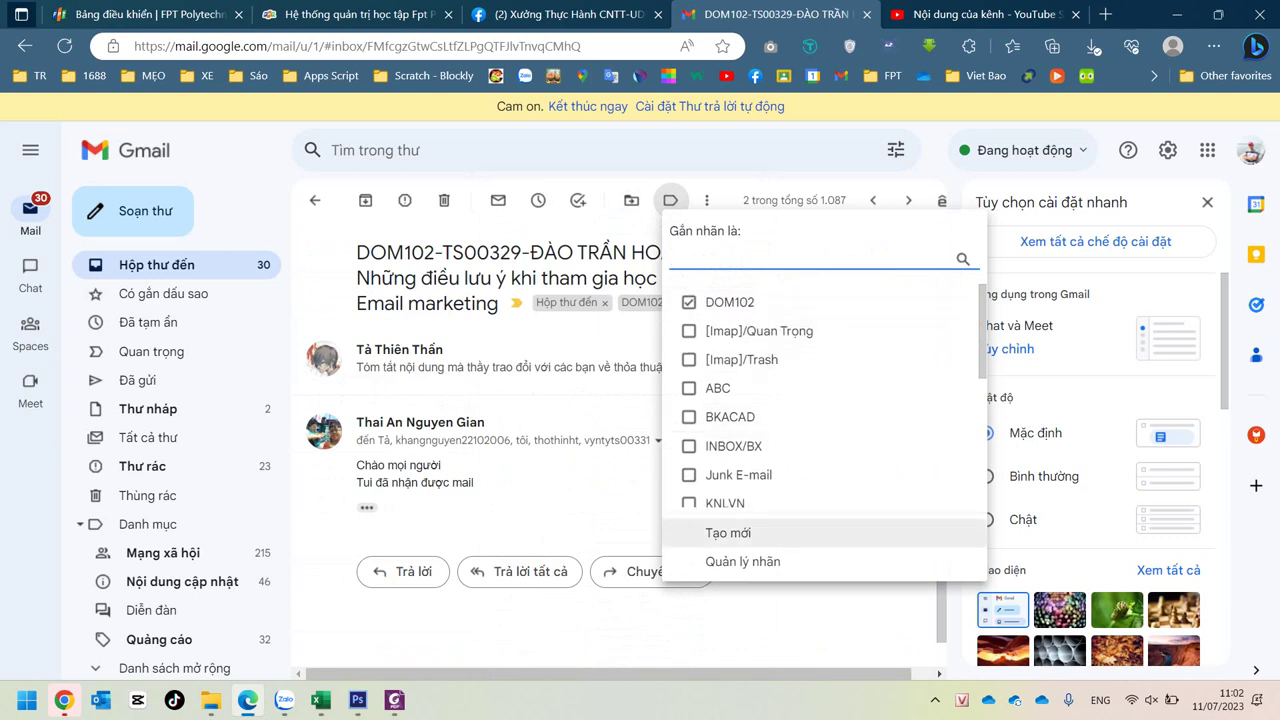
pyautogui.click(728, 533)
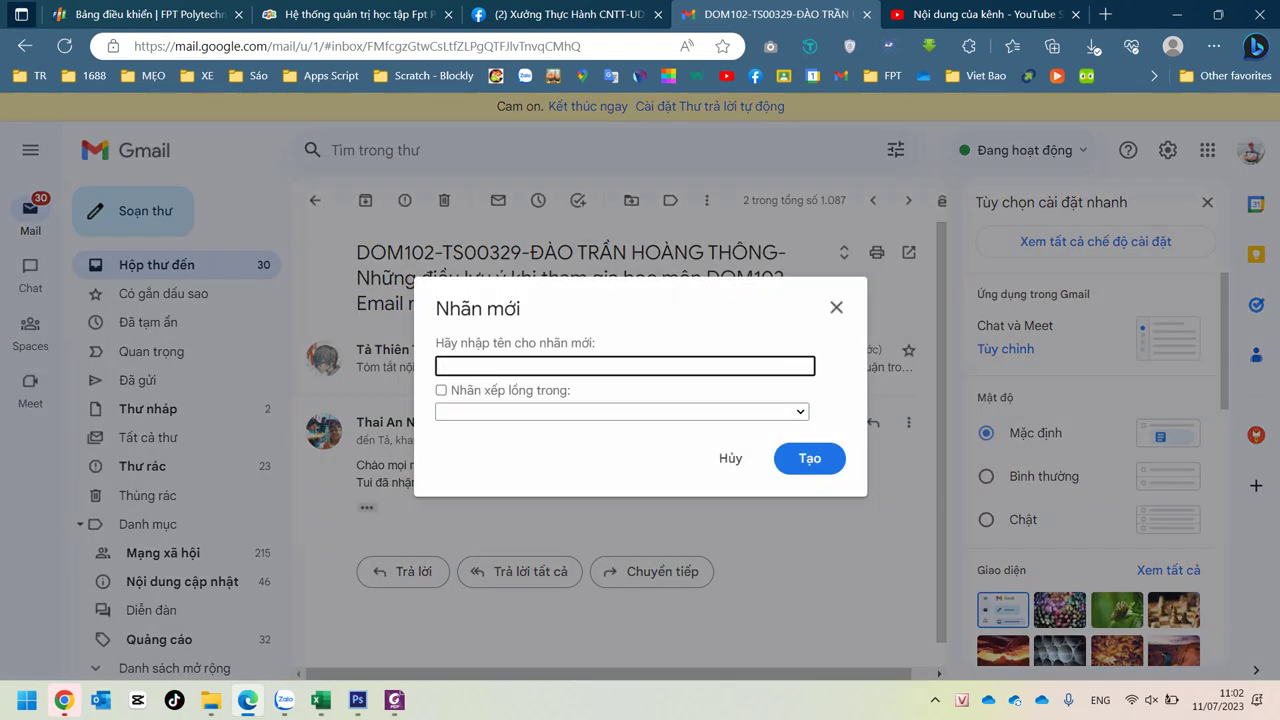
pyautogui.write('DOM102')
pyautogui.click(810, 458)
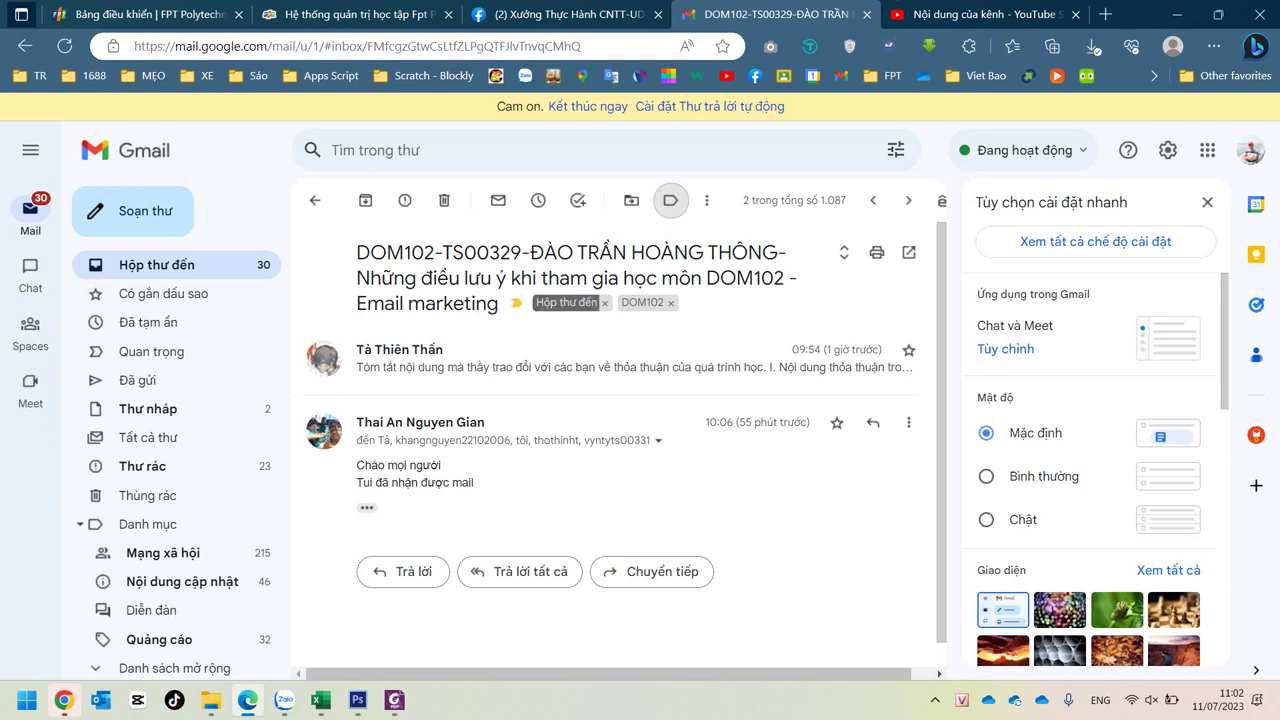
# Step: Review the labels applied to the open conversation and set its importance marker to important
pyautogui.click(670, 200)
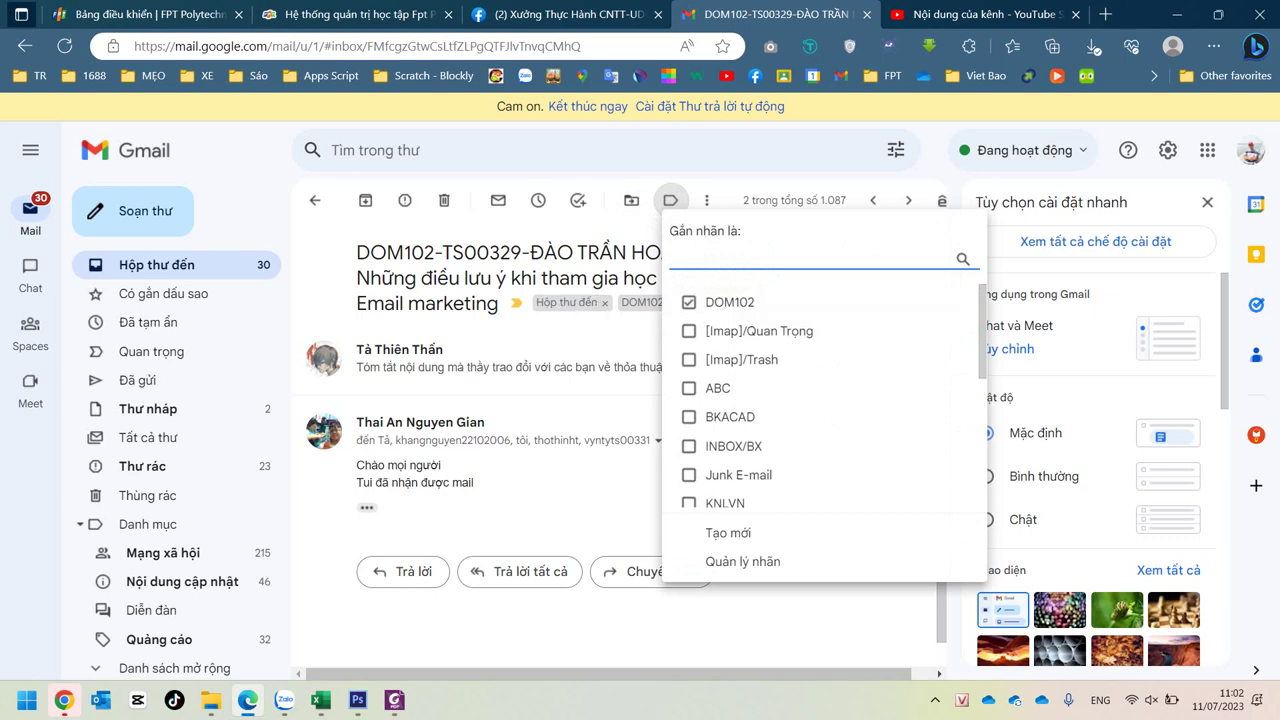
pyautogui.click(515, 303)
pyautogui.click(515, 303)
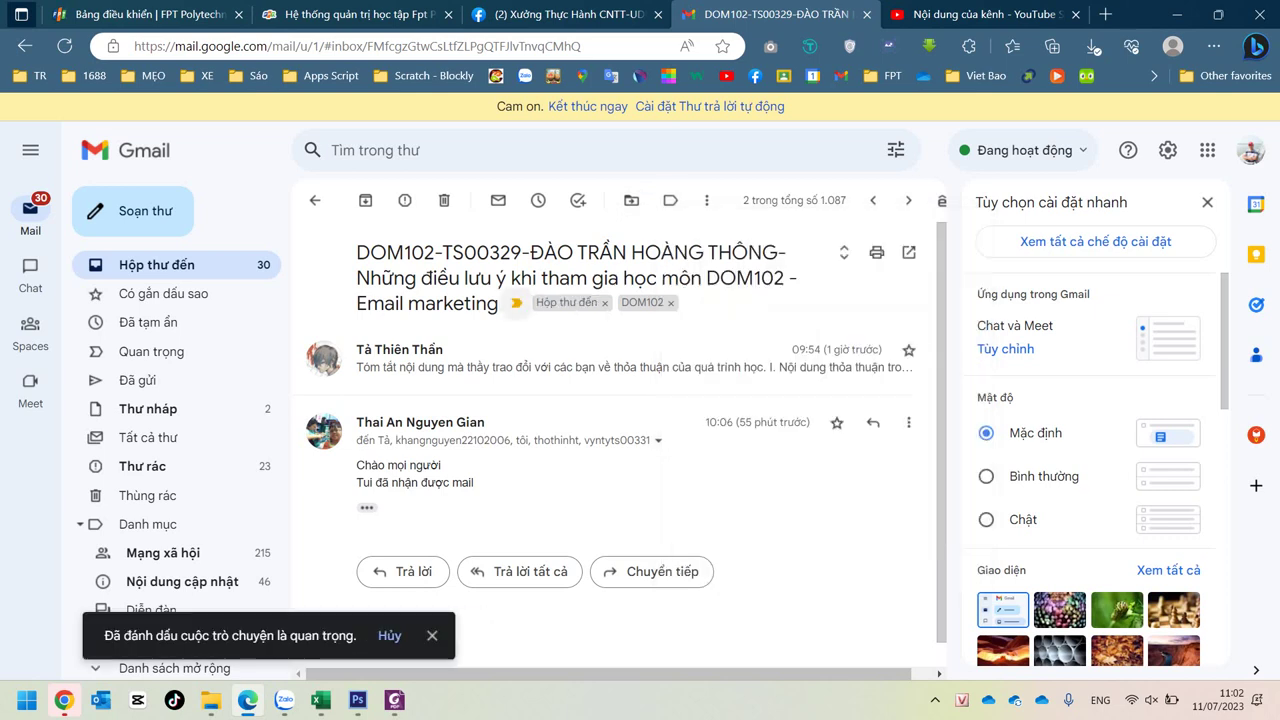
# Step: List the messages under the DOM102 label and open the conversation filed there
pyautogui.scroll(-2, 180, 375)
pyautogui.scroll(-3, 180, 375)
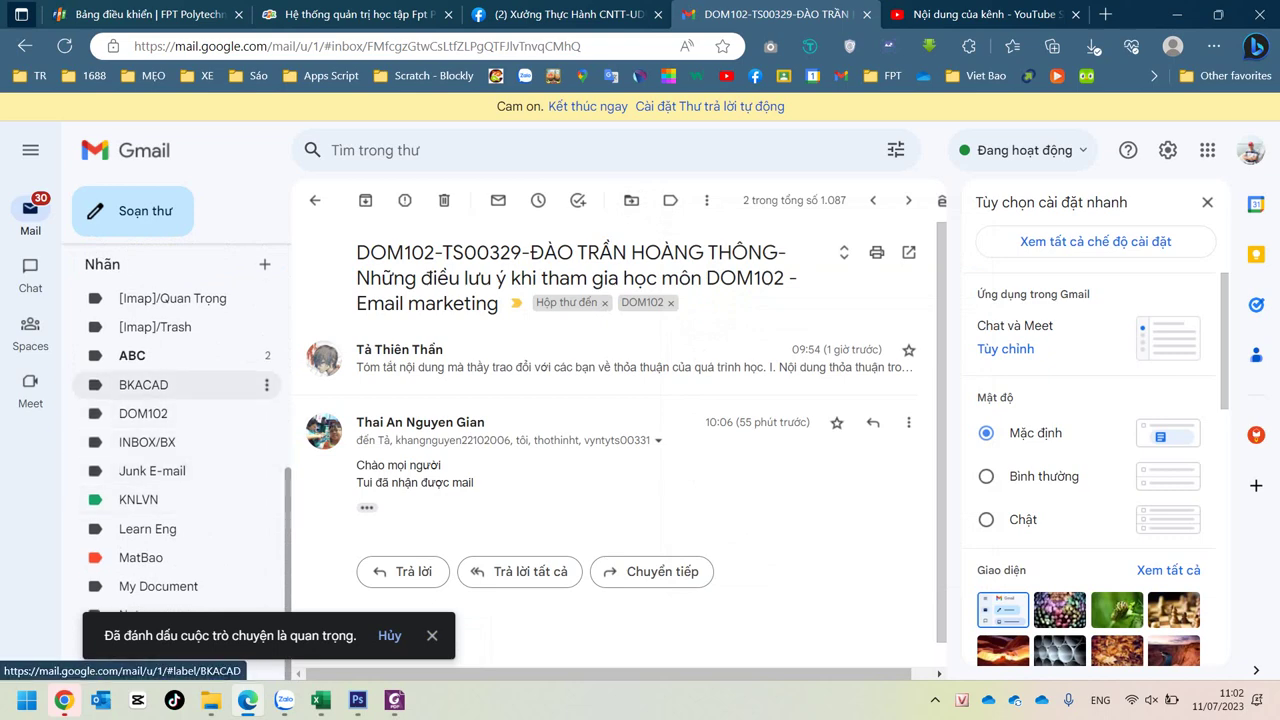
pyautogui.click(143, 413)
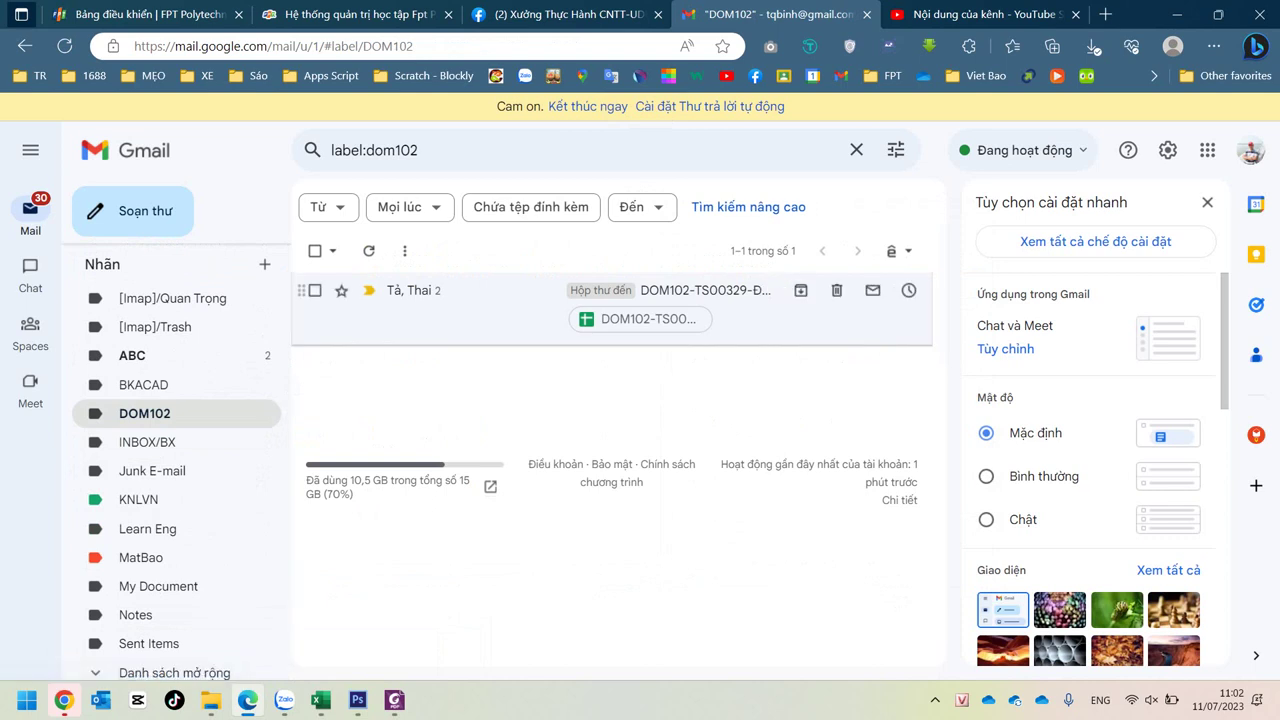
pyautogui.click(560, 300)
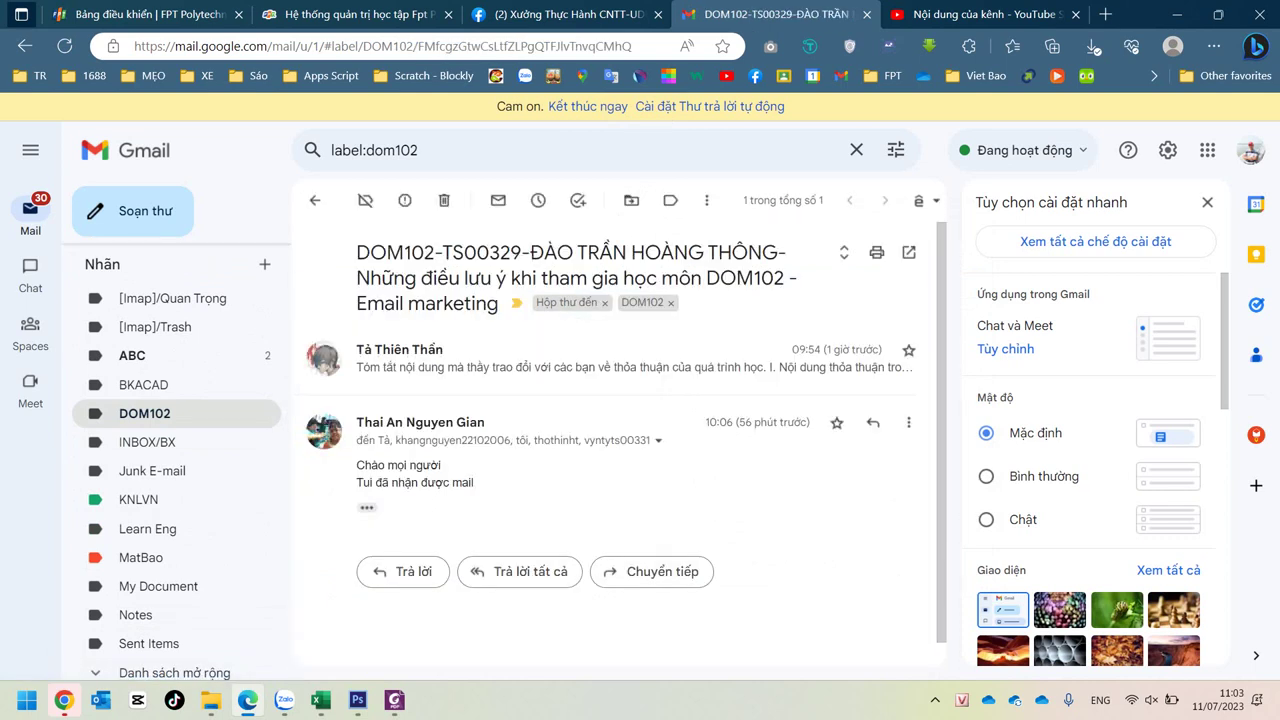
pyautogui.moveTo(400, 349)
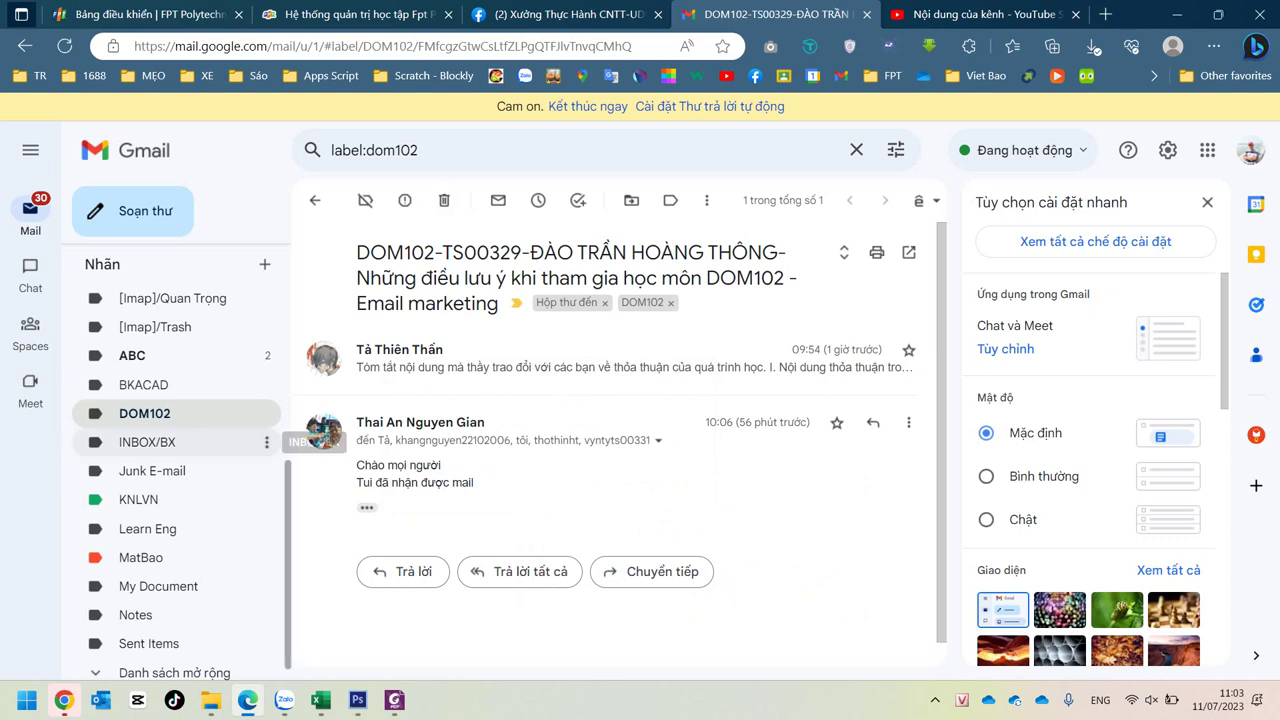
# Step: Apply the DOM102 label to the 09:46 inbox message and view the label's message list
pyautogui.scroll(5, 180, 460)
pyautogui.click(157, 264)
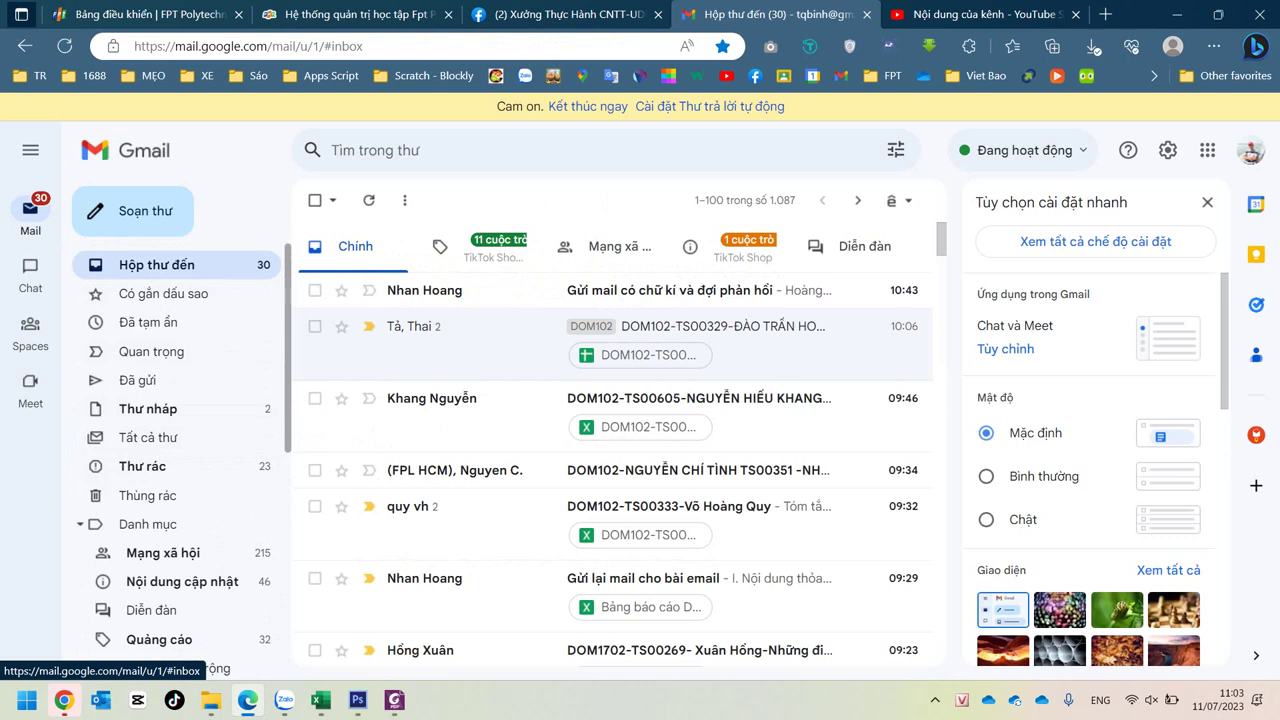
pyautogui.click(650, 405)
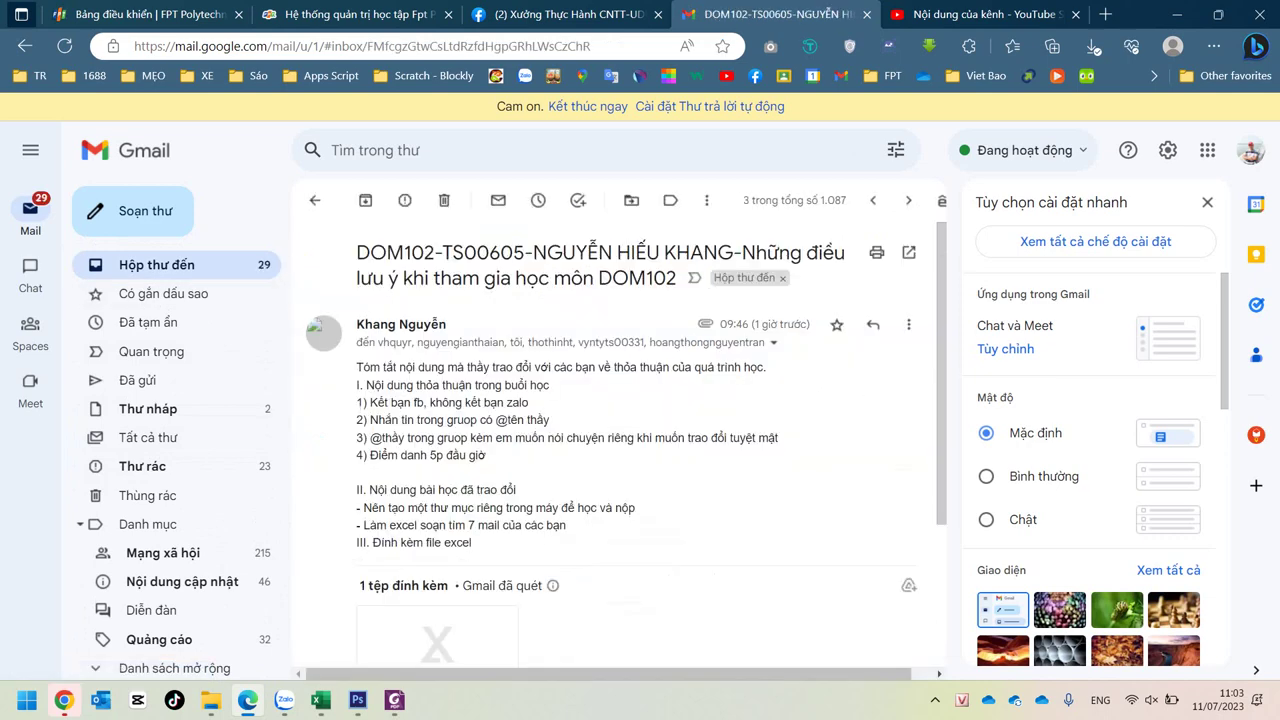
pyautogui.click(670, 200)
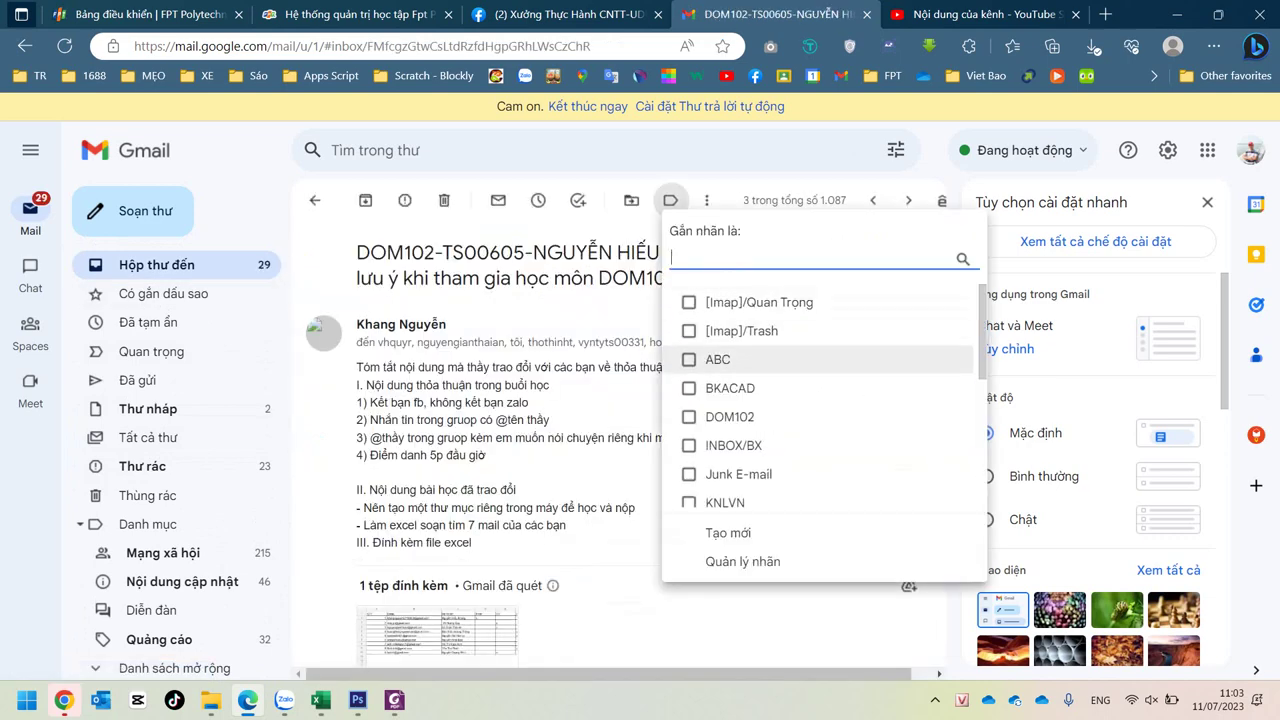
pyautogui.click(730, 416)
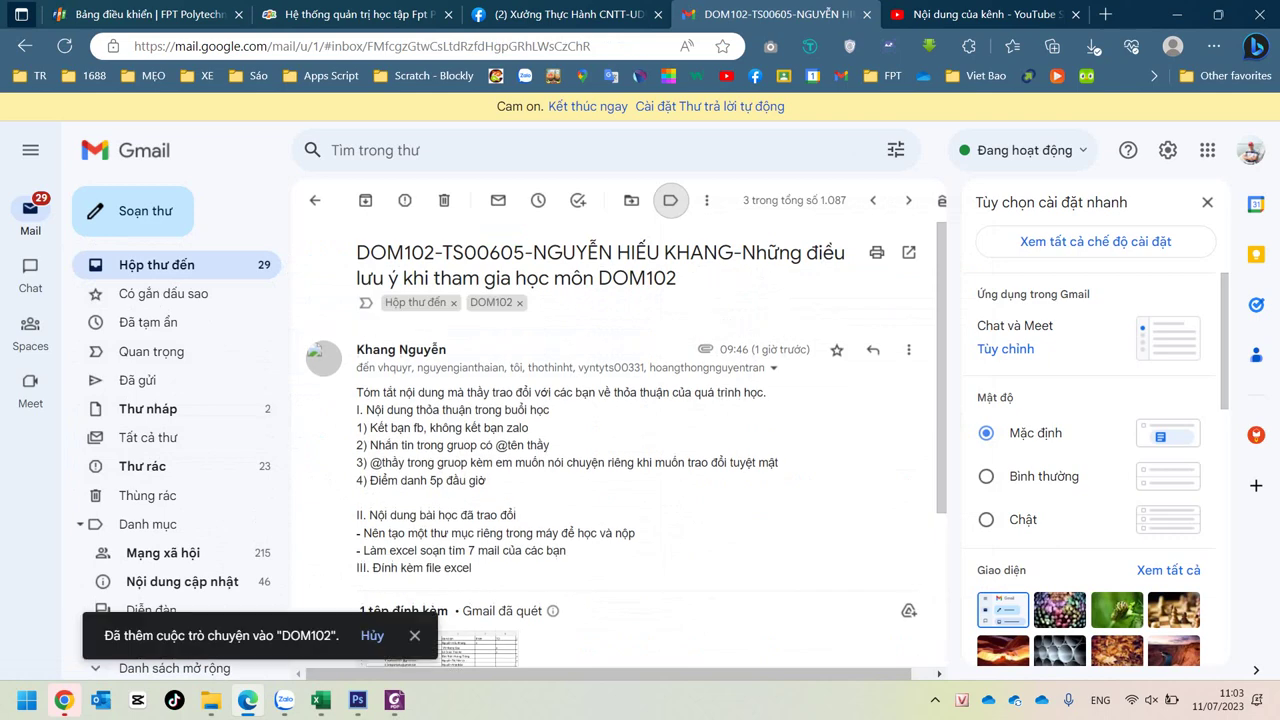
pyautogui.scroll(-3, 175, 460)
pyautogui.click(180, 527)
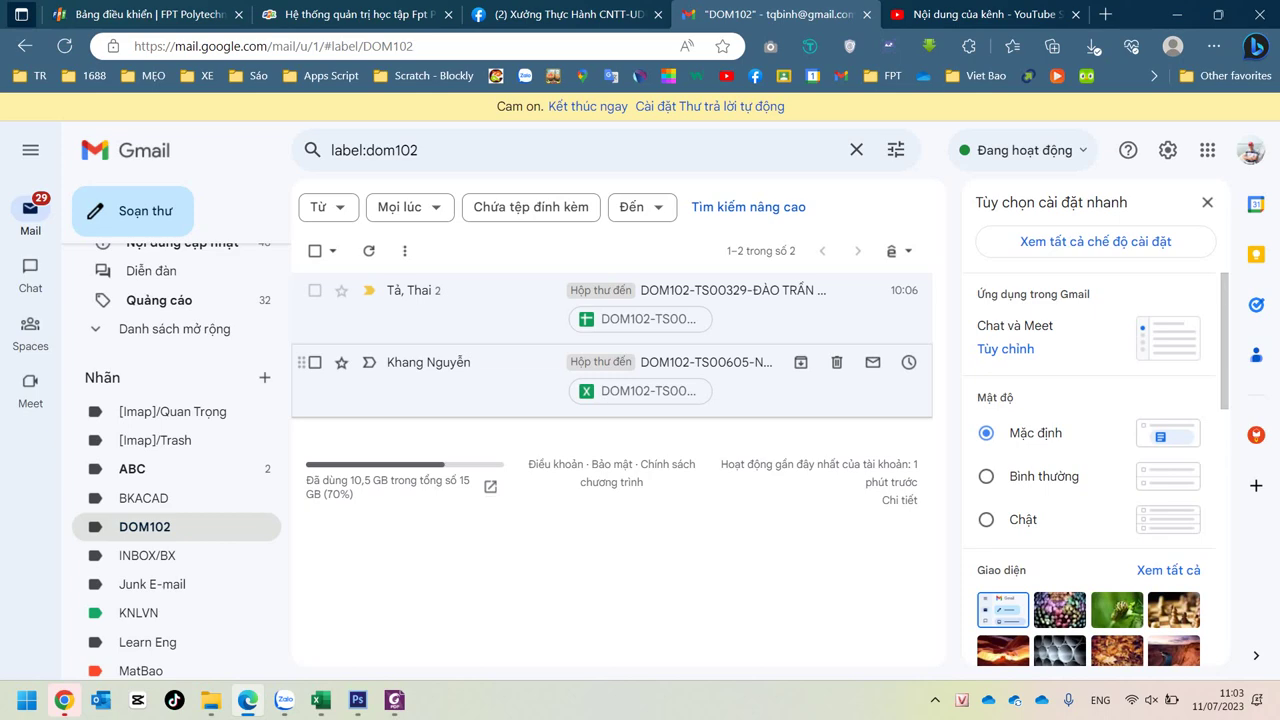
# Step: Start a message filter based on the 10:06 DOM102 conversation in the inbox
pyautogui.scroll(5, 175, 450)
pyautogui.click(155, 264)
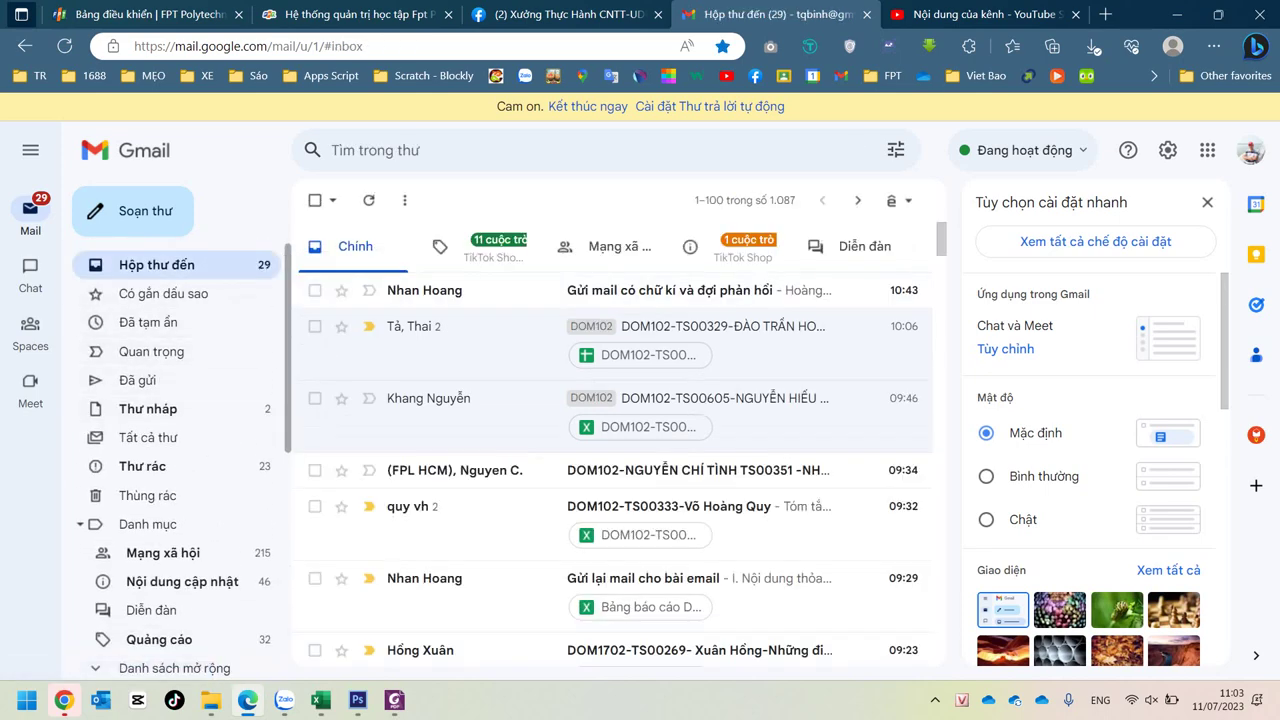
pyautogui.click(700, 326)
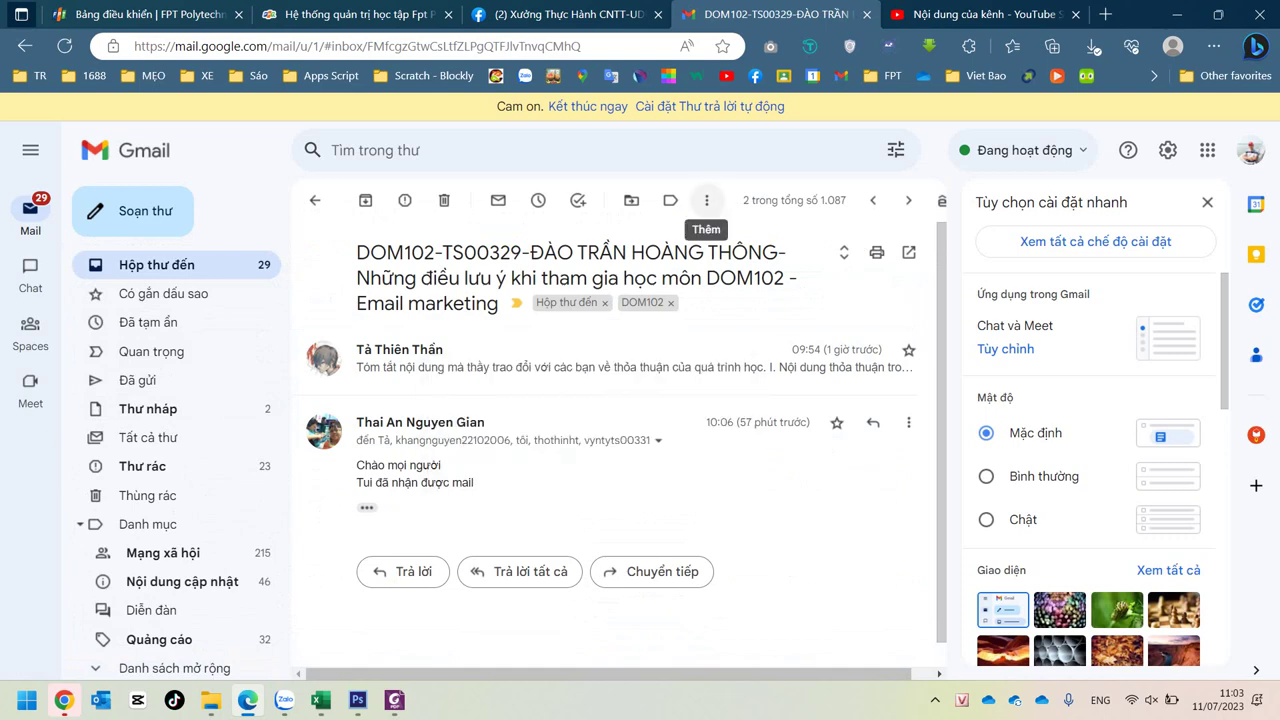
pyautogui.click(706, 200)
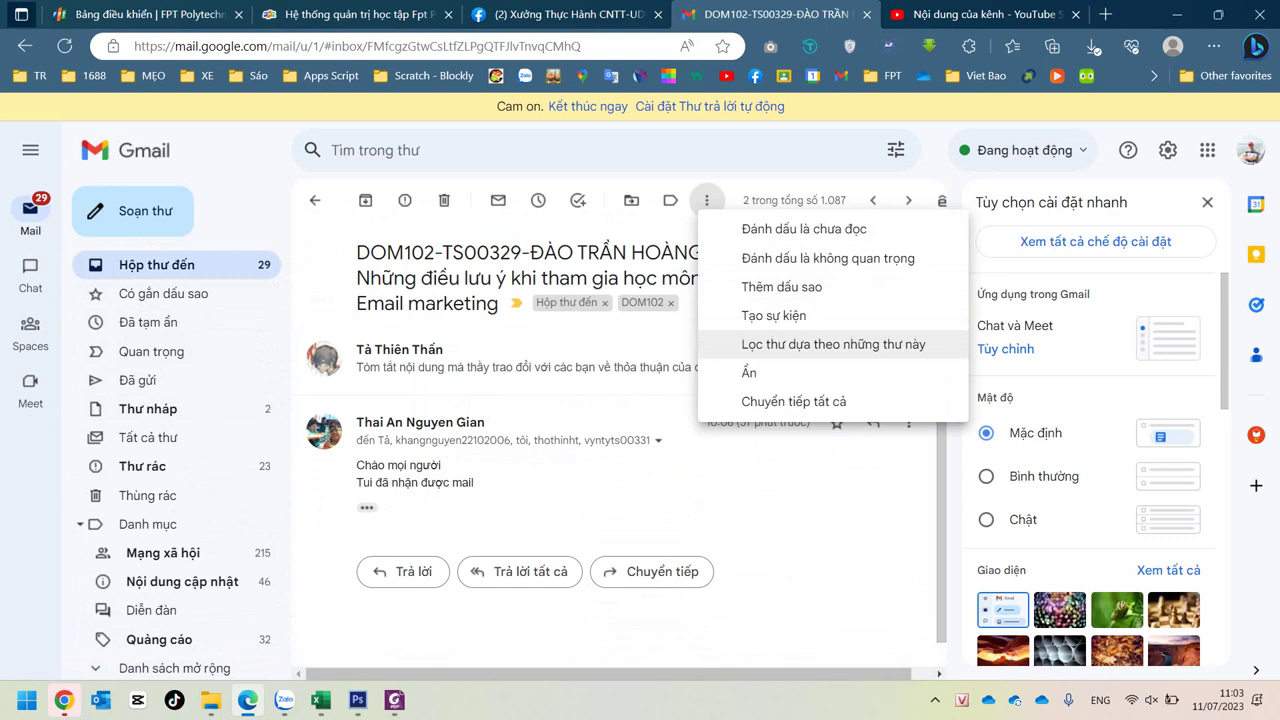
pyautogui.click(833, 344)
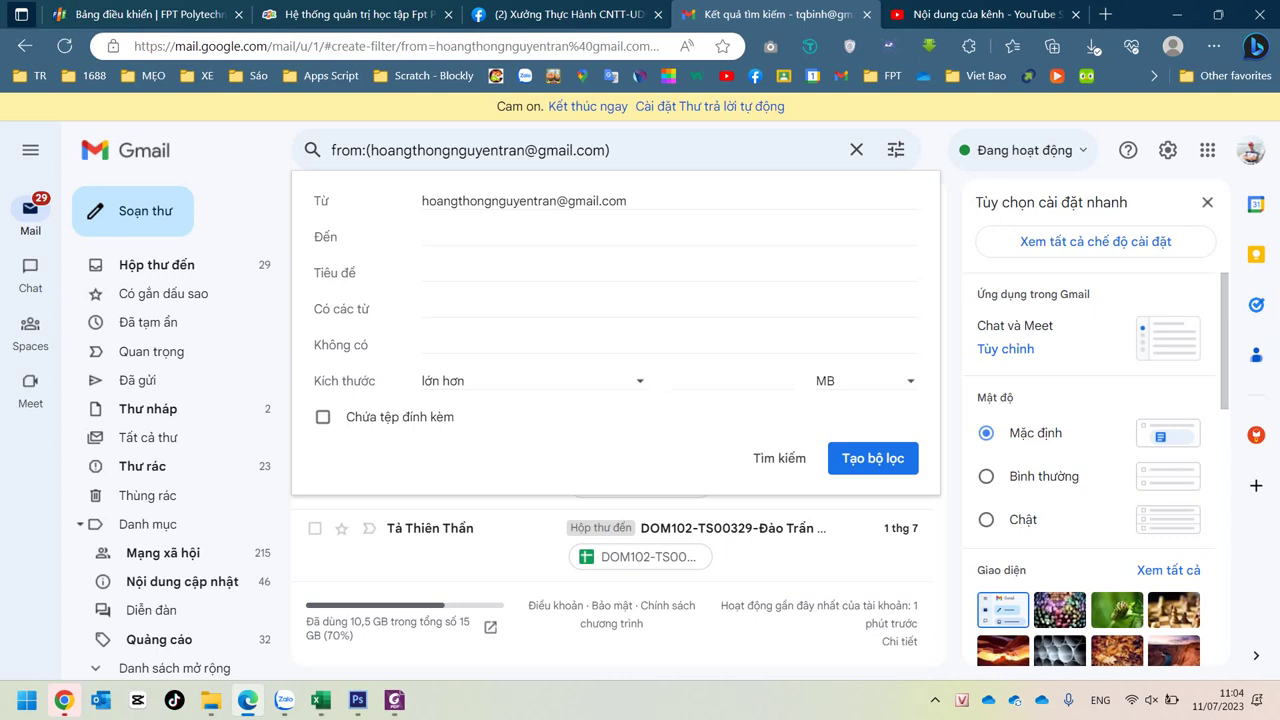
# Step: Clear the sender from the filter criteria, set the subject to DOM102, and continue to the filter actions
pyautogui.moveTo(628, 201); pyautogui.dragTo(335, 205)
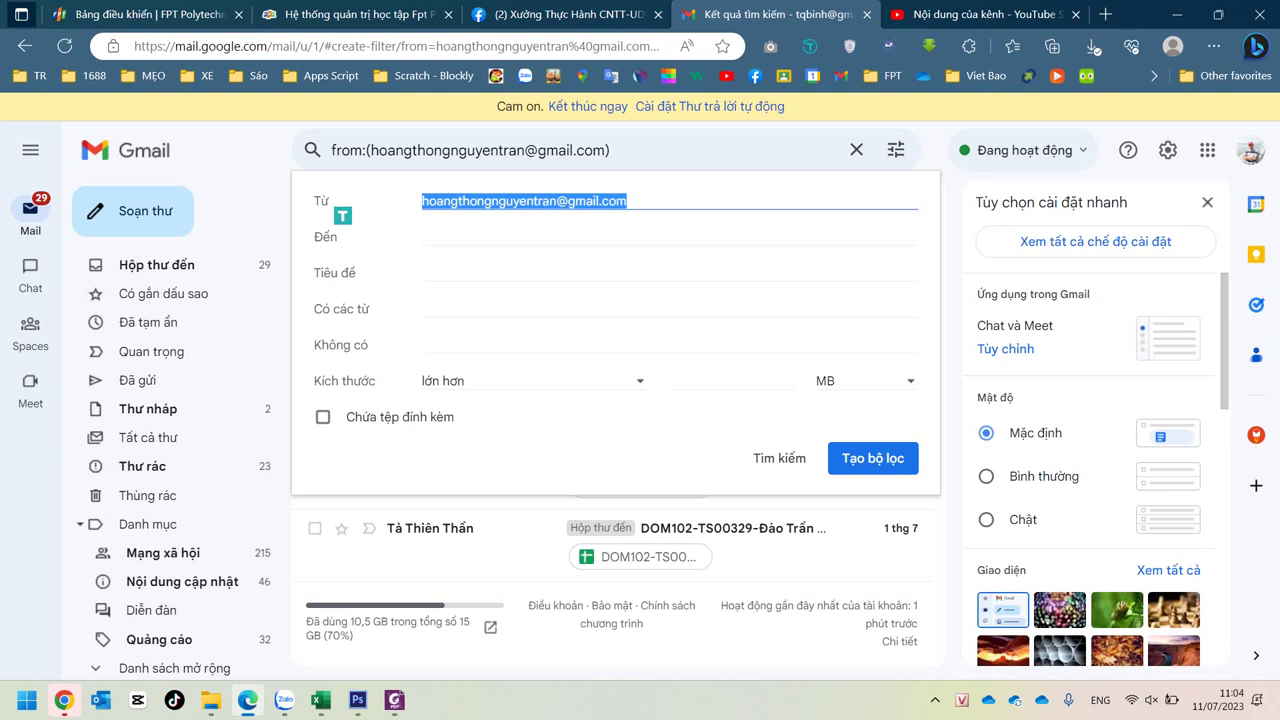
pyautogui.press('BackSpace')
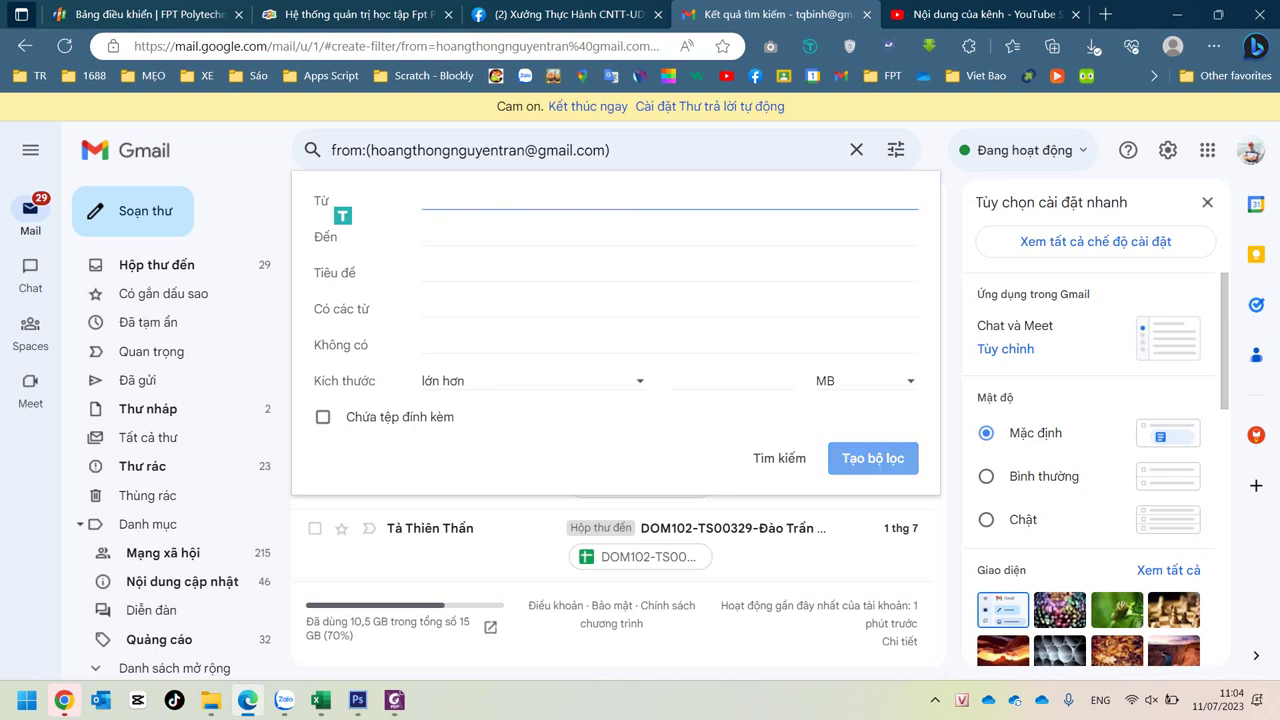
pyautogui.click(670, 237)
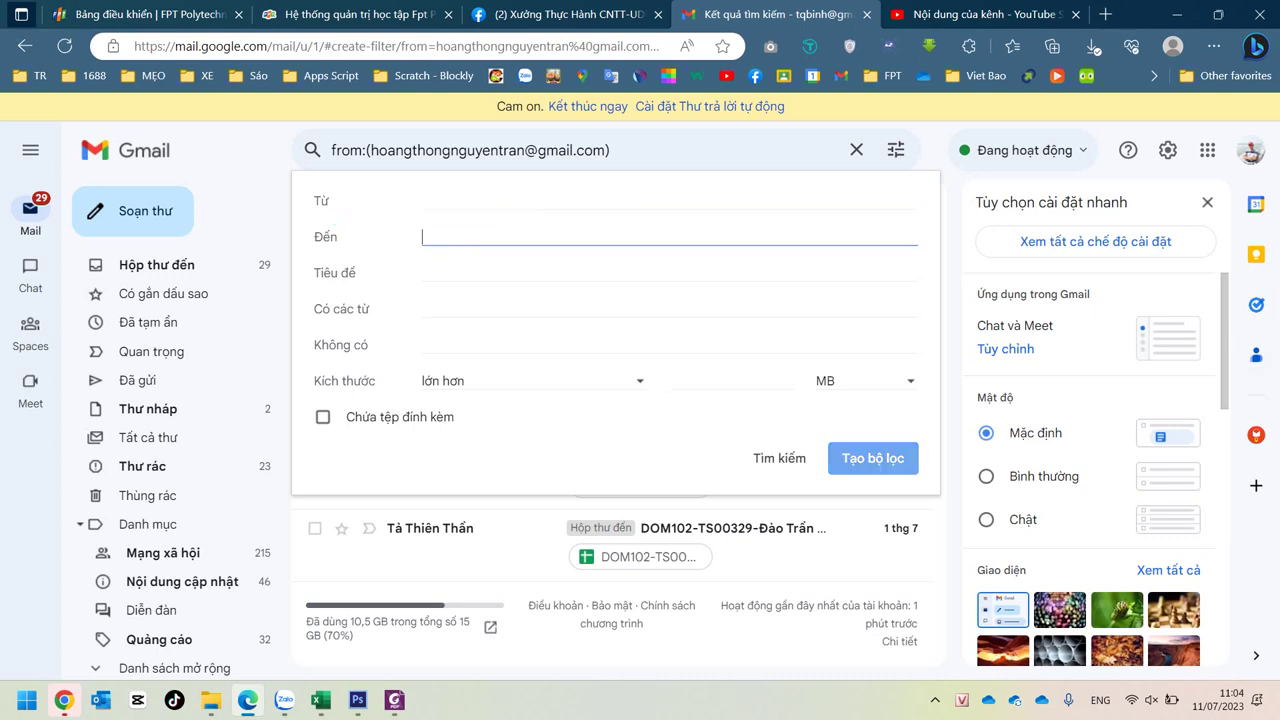
pyautogui.click(670, 273)
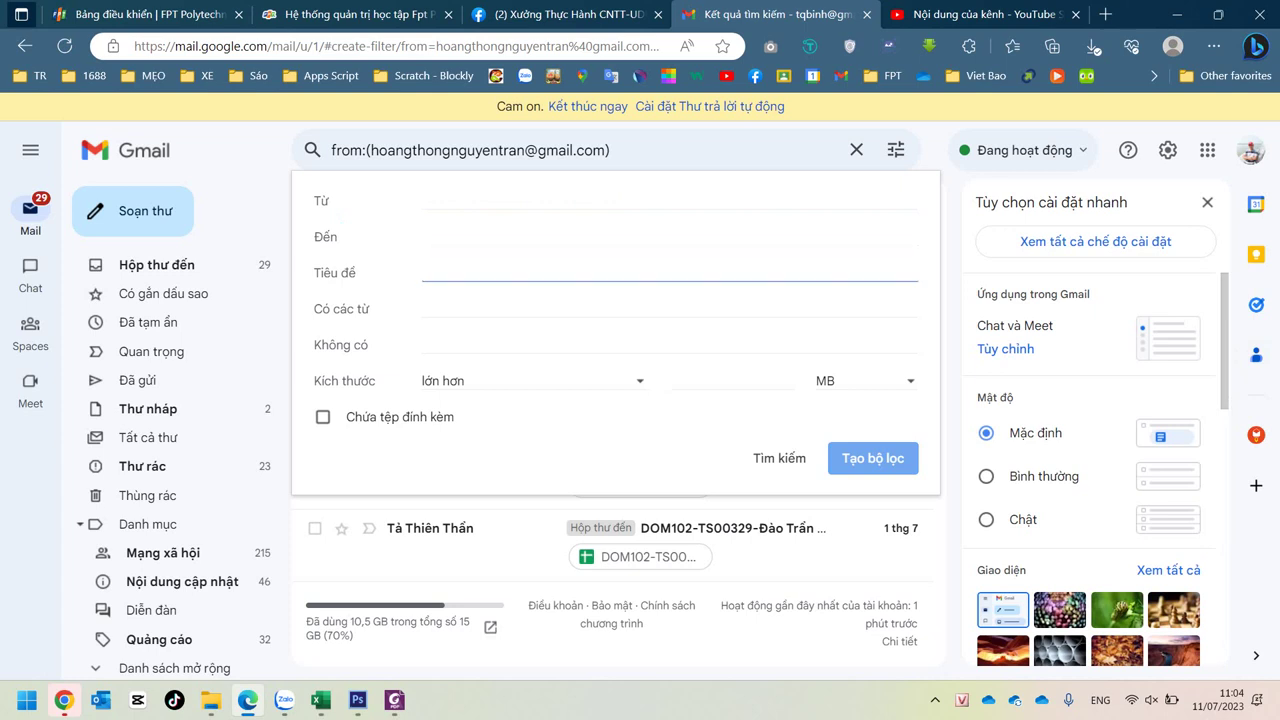
pyautogui.write('DOM')
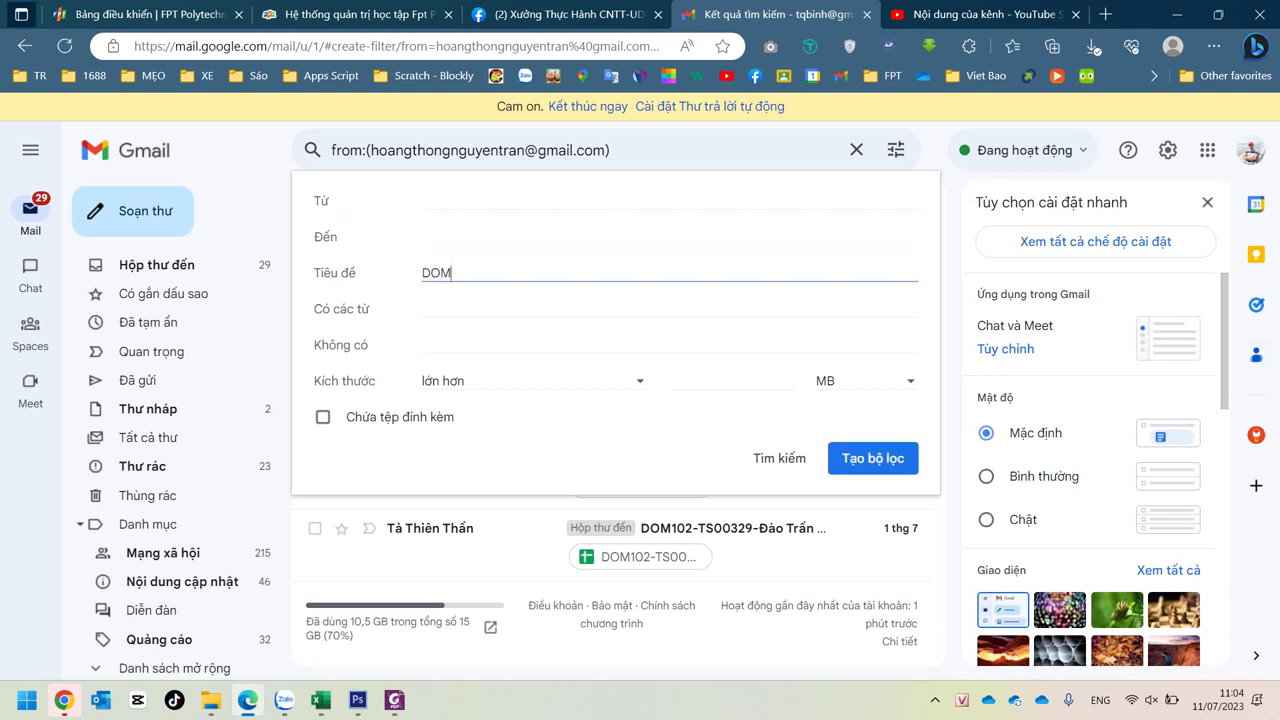
pyautogui.write('102')
pyautogui.click(422, 309)
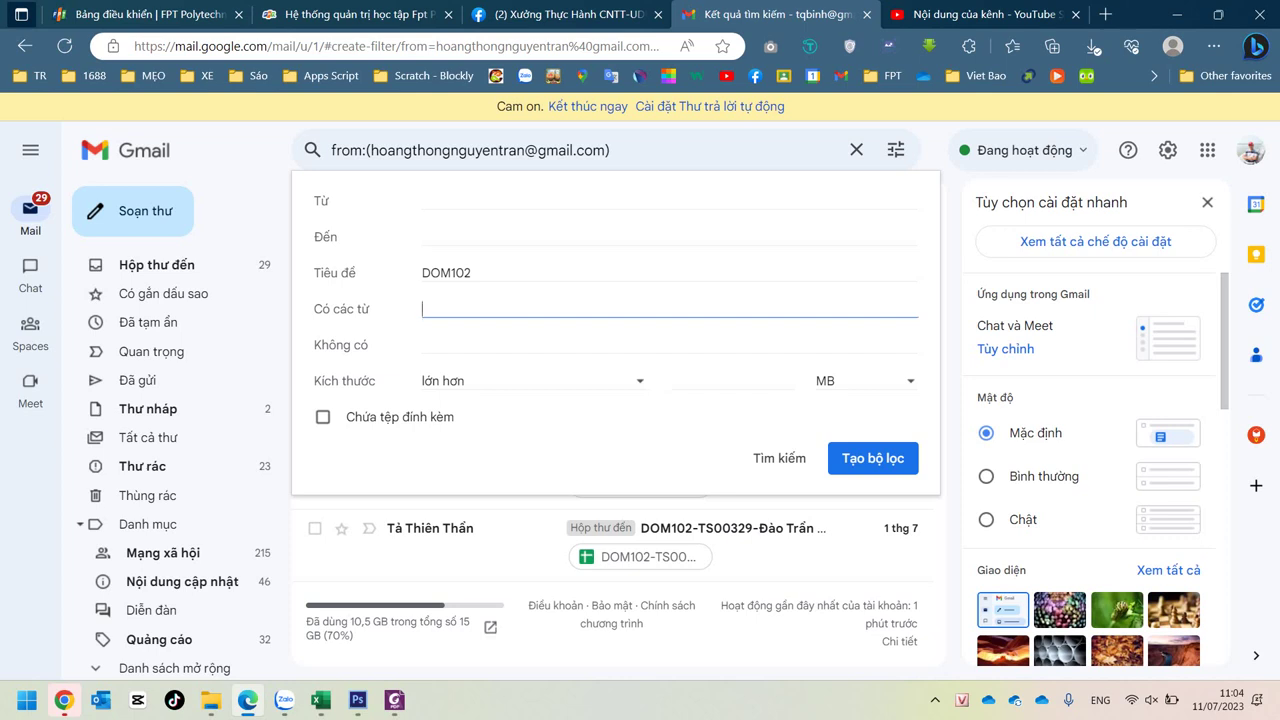
pyautogui.click(668, 344)
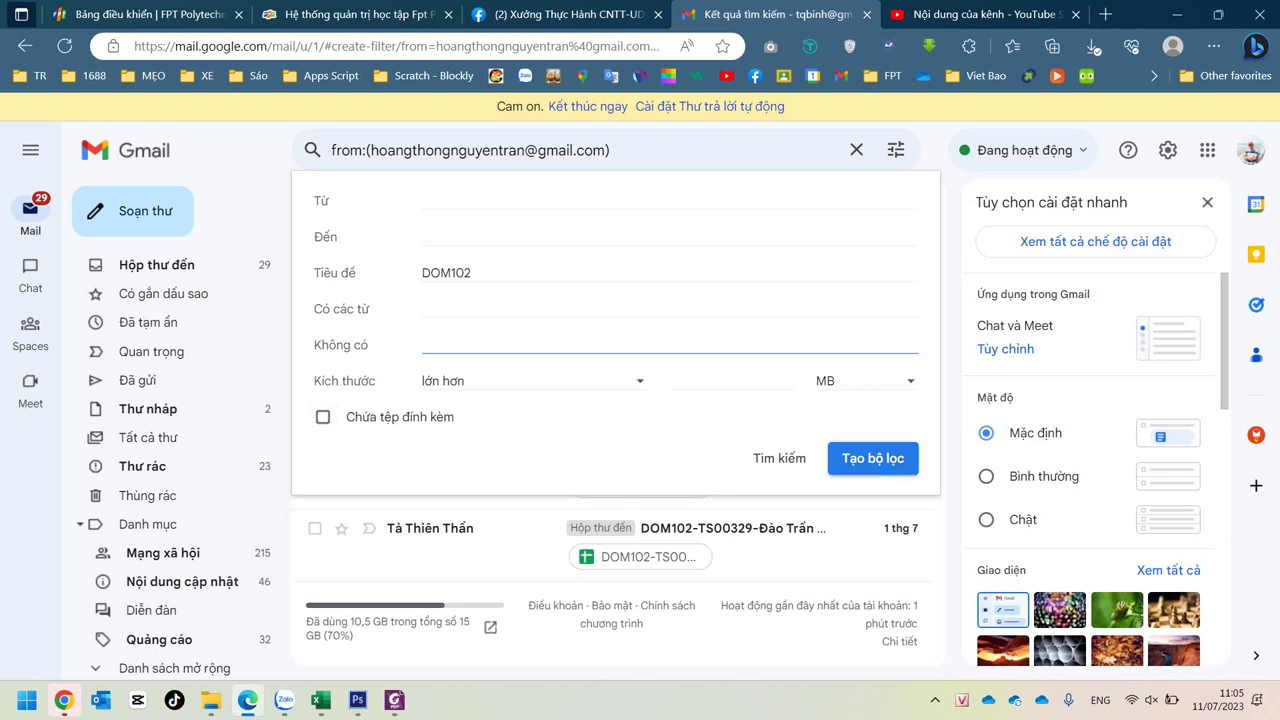
pyautogui.click(873, 458)
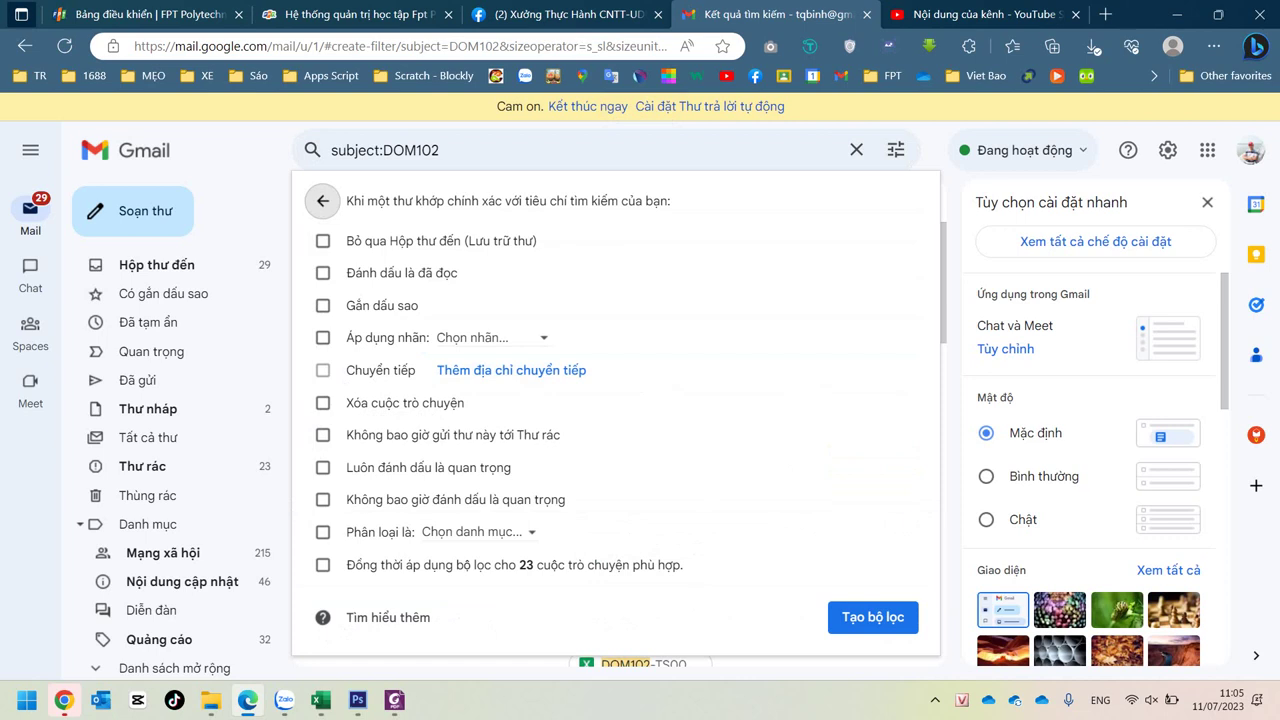
# Step: Create the filter so that it applies the DOM102 label and also covers existing matching conversations
pyautogui.click(323, 241)
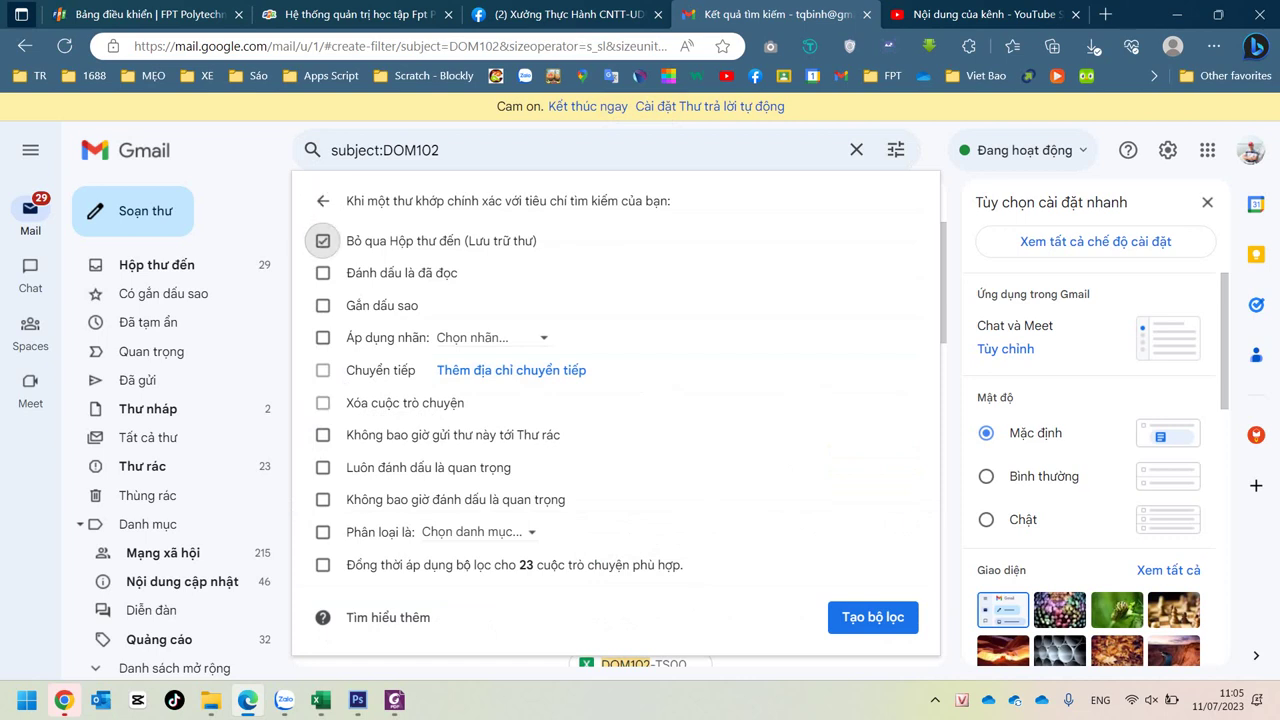
pyautogui.click(323, 241)
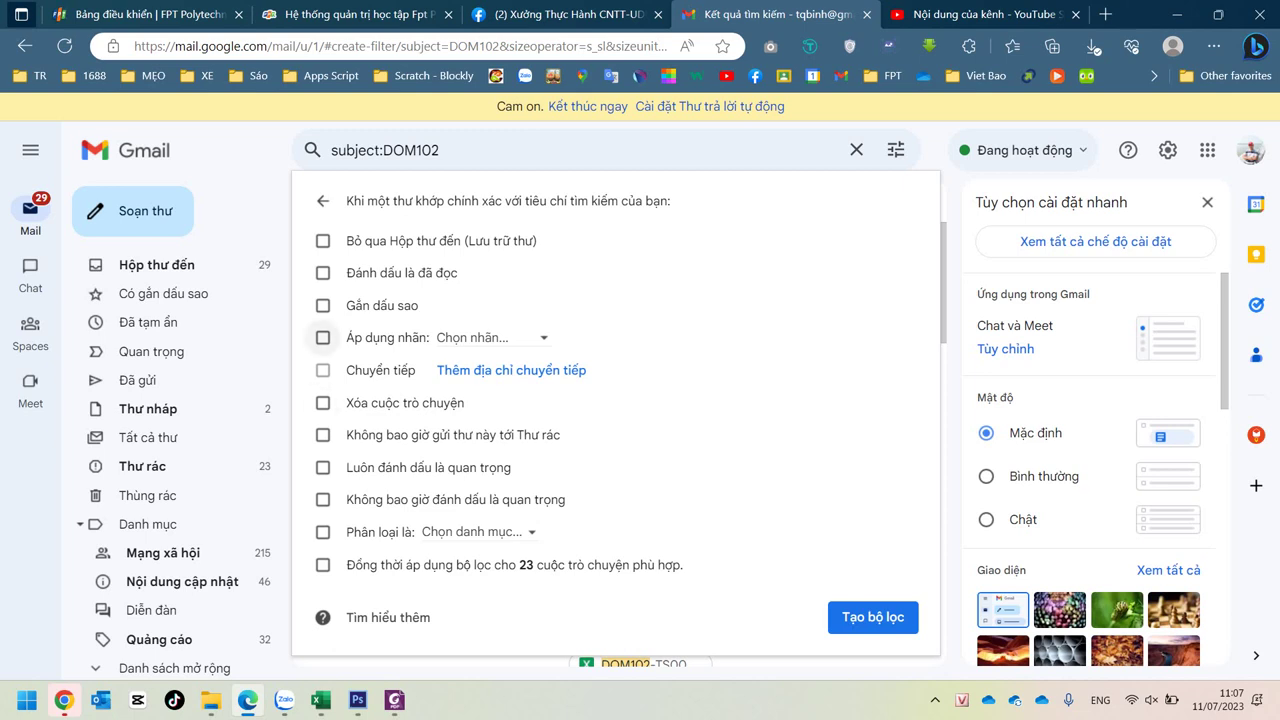
pyautogui.click(322, 337)
pyautogui.click(485, 338)
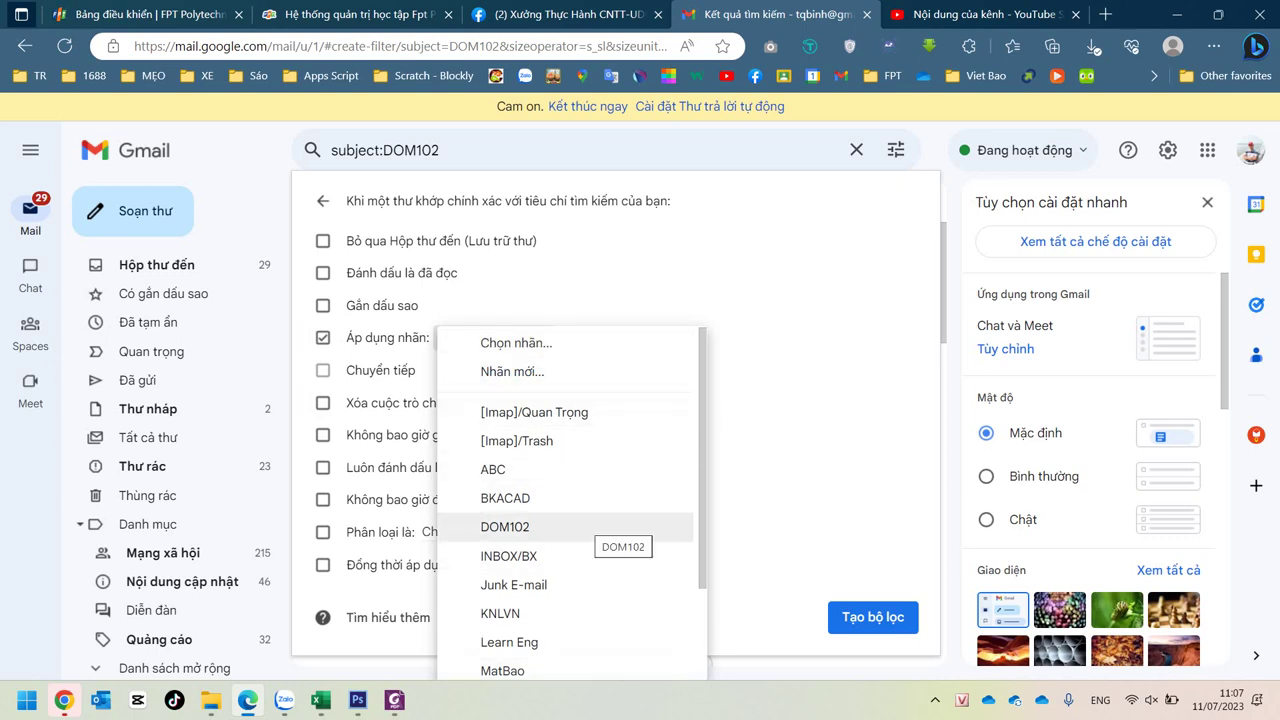
pyautogui.click(560, 527)
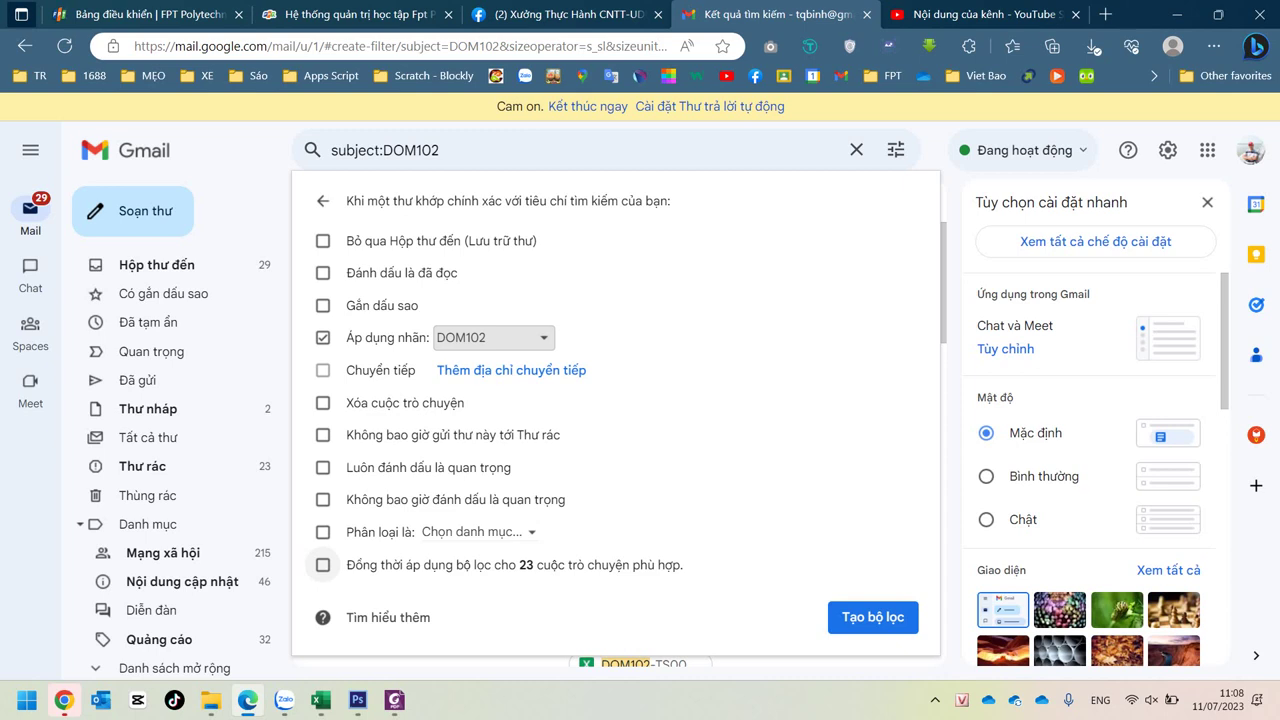
pyautogui.click(322, 564)
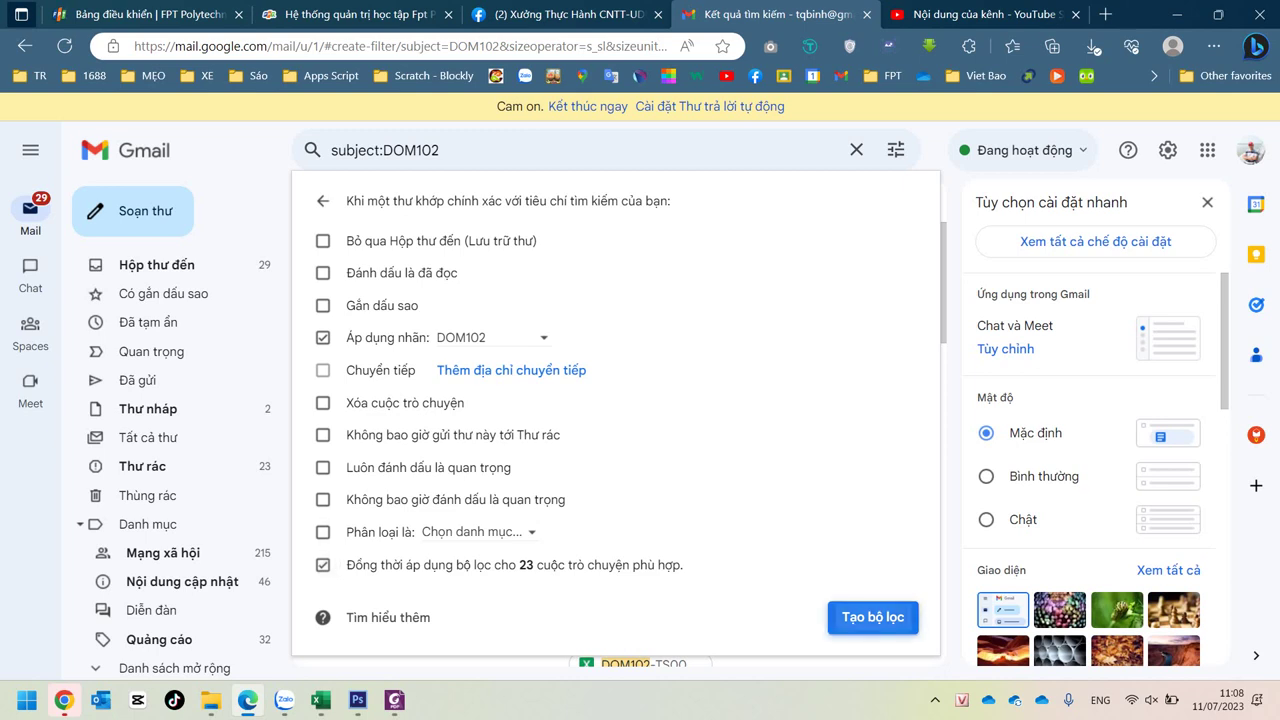
pyautogui.click(845, 617)
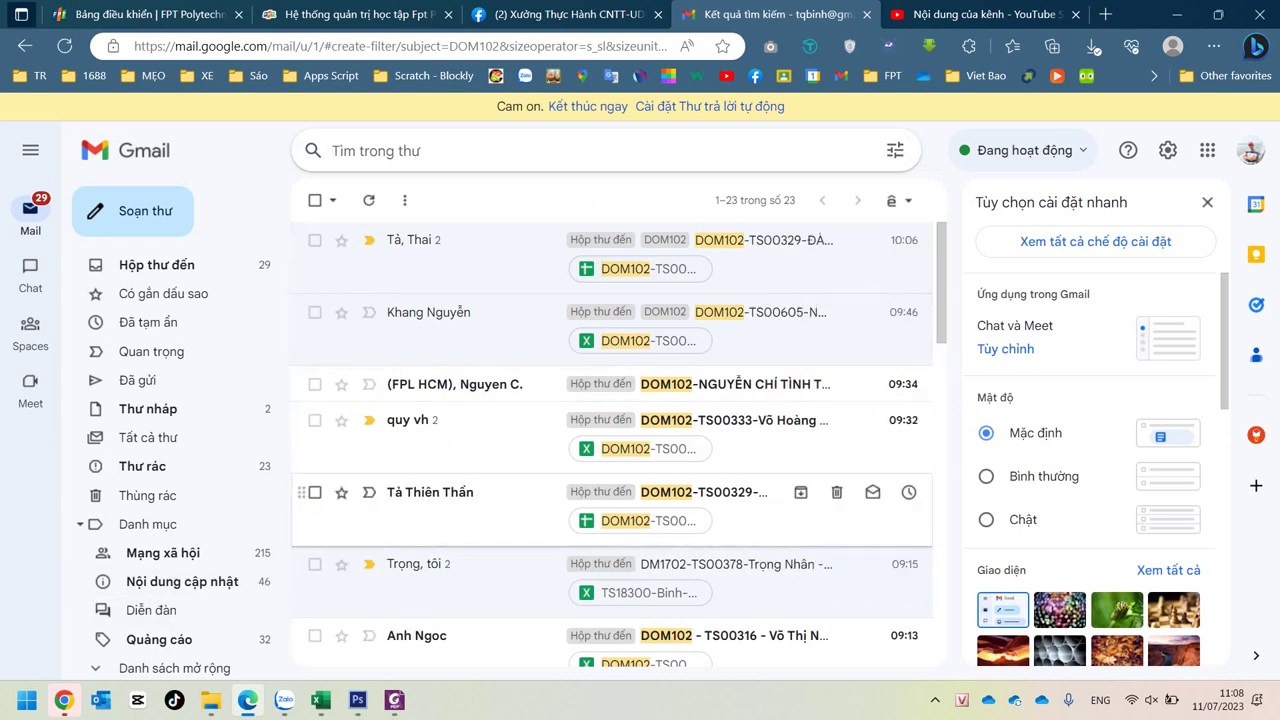
# Step: Look through the conversations matching the DOM102 subject and check the DOM102 entry among the labels
pyautogui.scroll(-3, 400, 480)
pyautogui.scroll(-4, 190, 550)
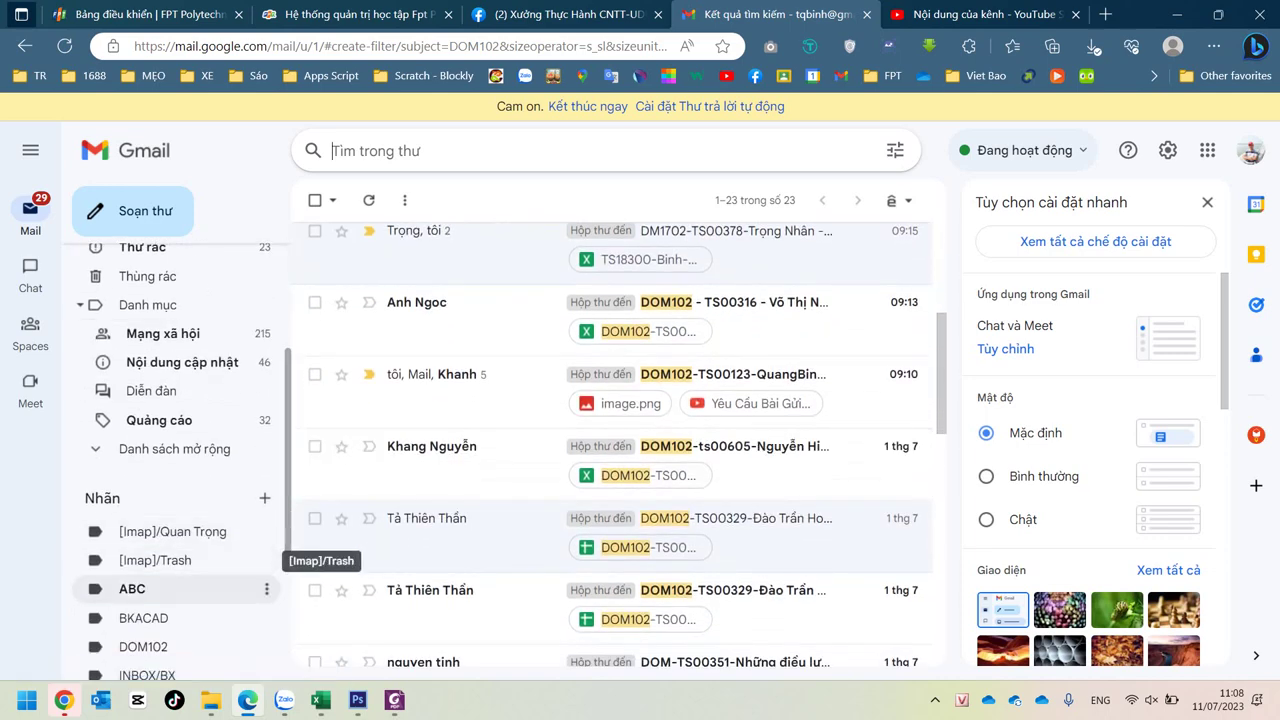
pyautogui.click(143, 537)
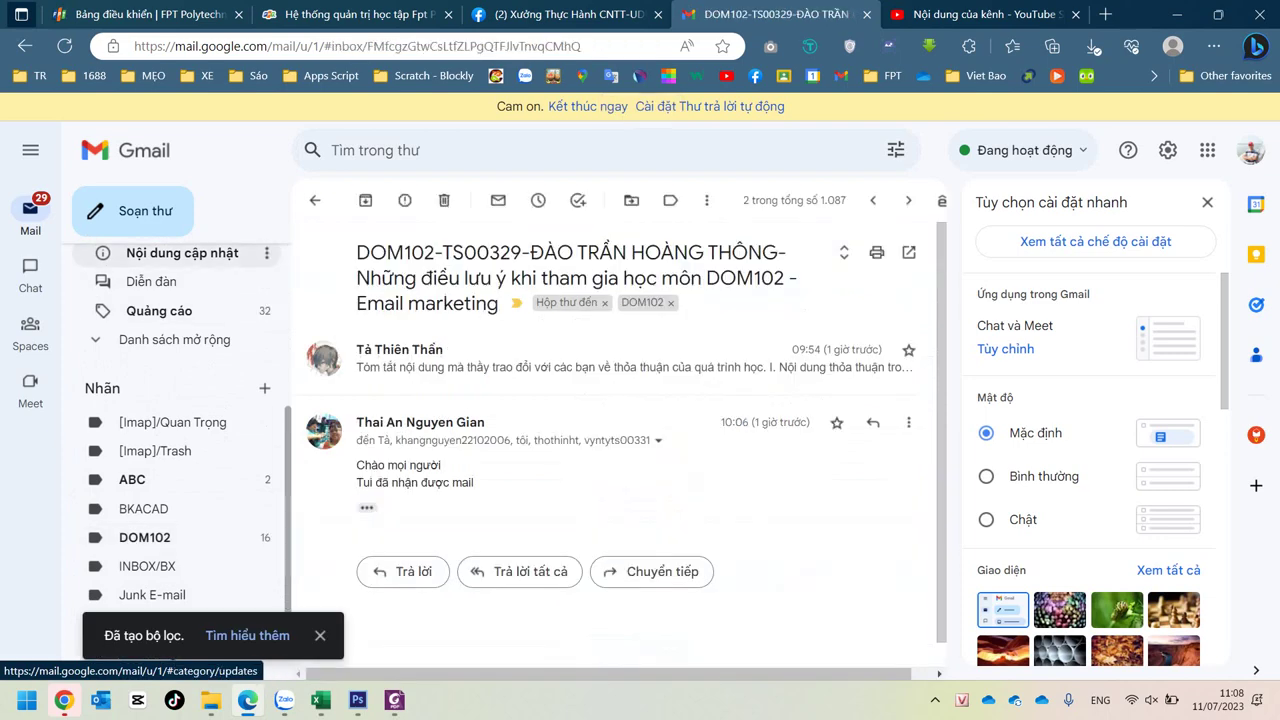
pyautogui.scroll(4, 200, 300)
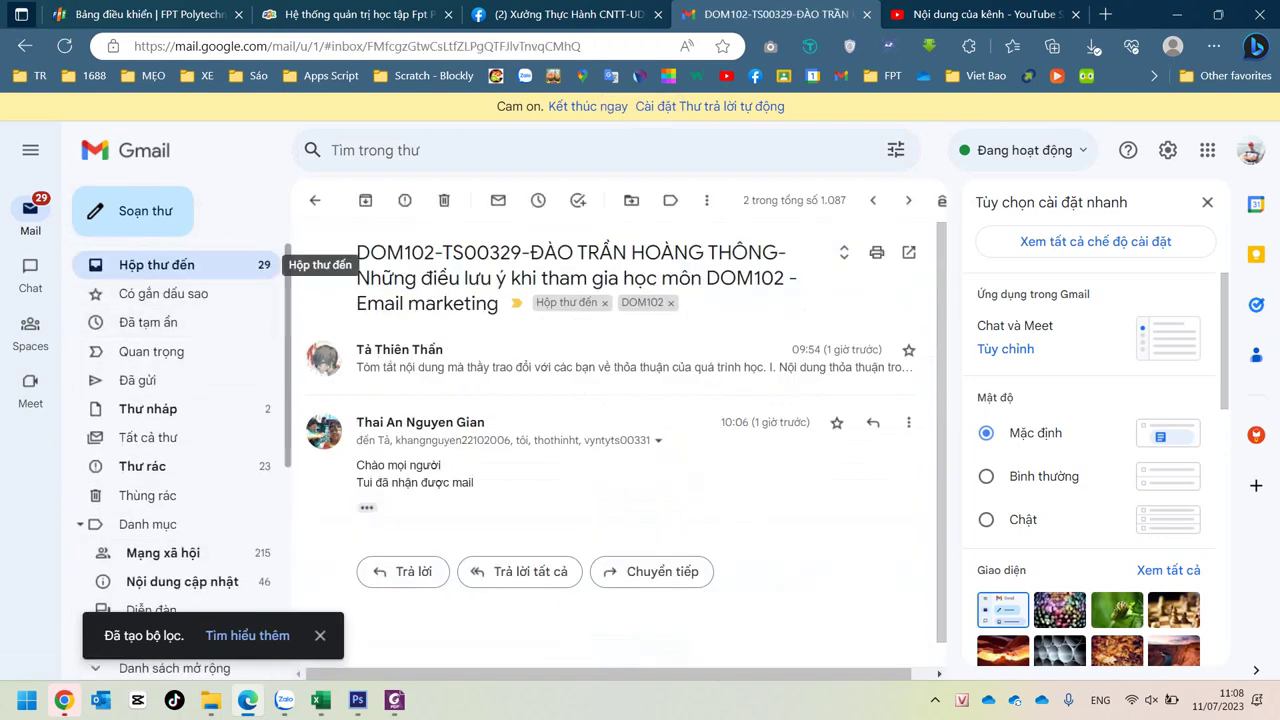
# Step: Return to the inbox to check the labels on the DOM102 messages and reload the page
pyautogui.click(270, 264)
pyautogui.click(500, 150)
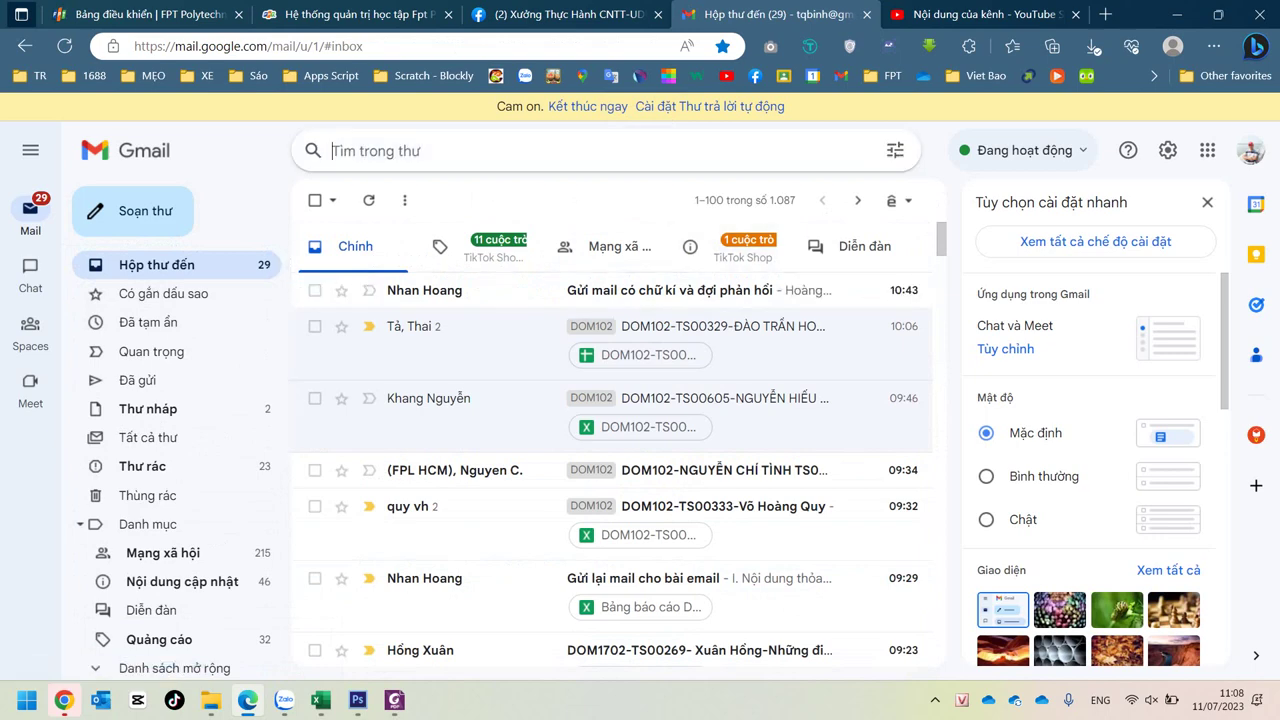
pyautogui.press('Escape')
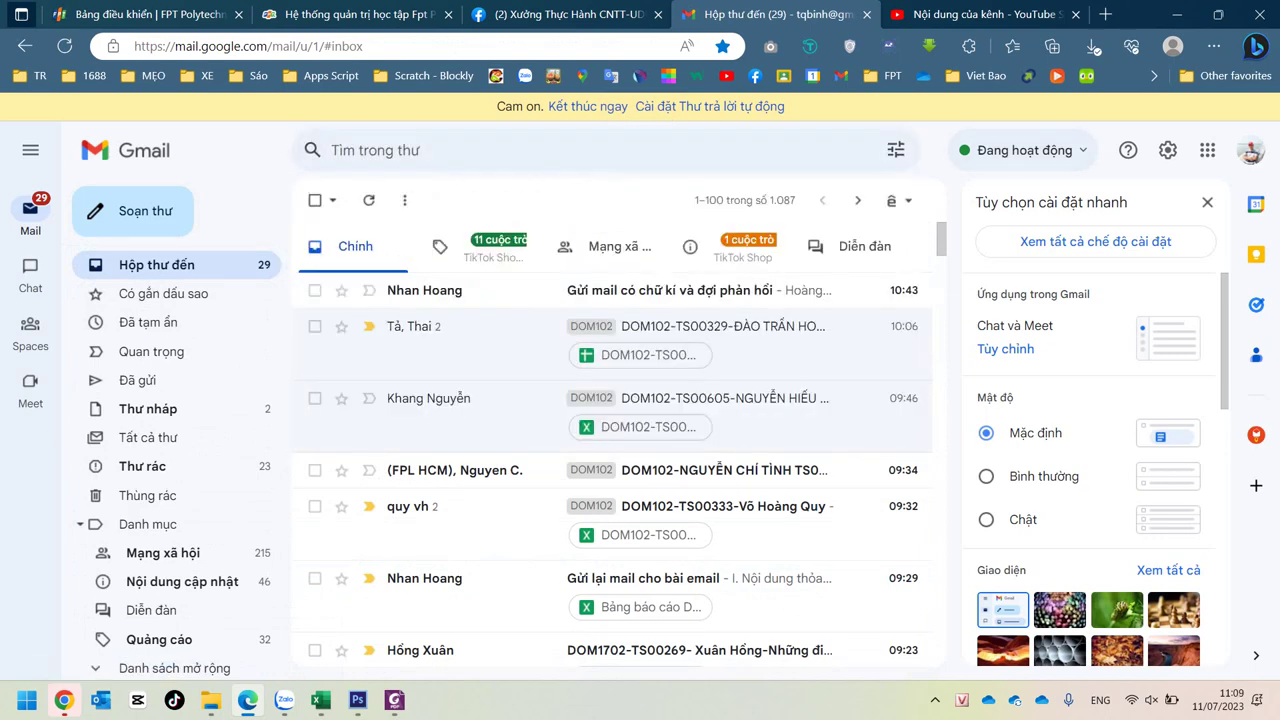
pyautogui.click(64, 46)
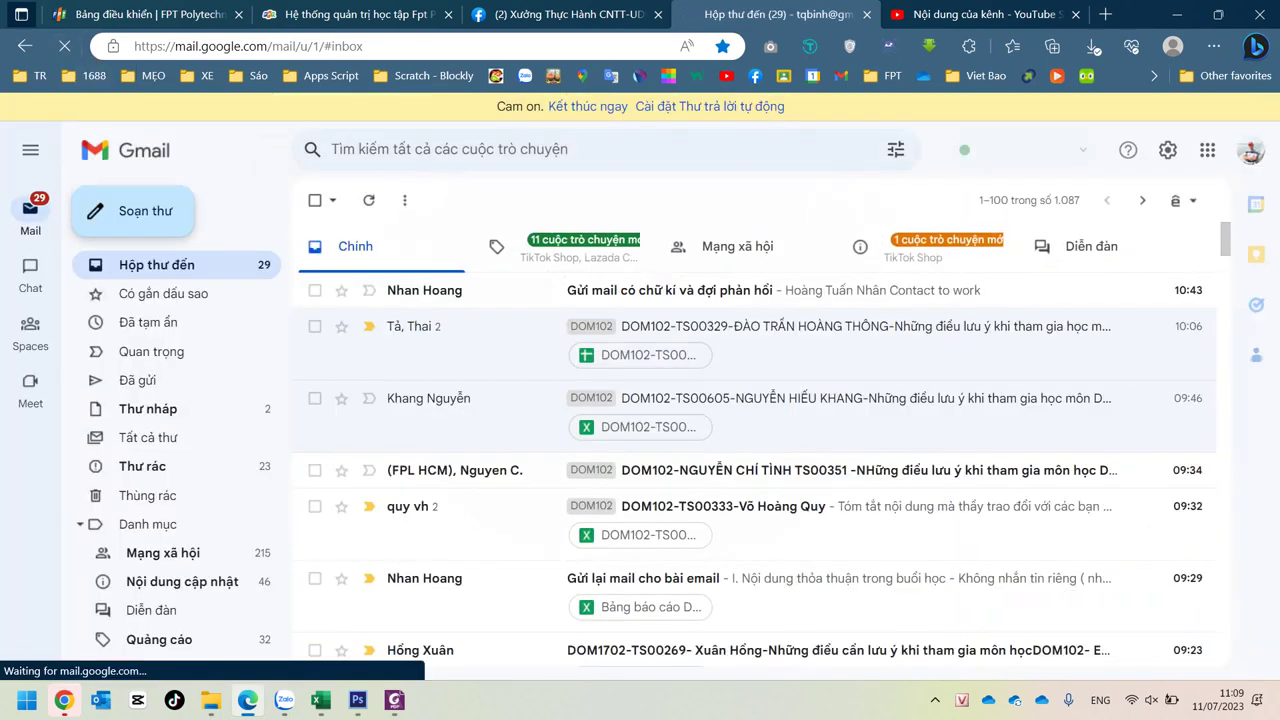
# Step: Open the DOM102 label's message list and look through it down to the oldest messages and back to the newest
pyautogui.scroll(-2, 175, 437)
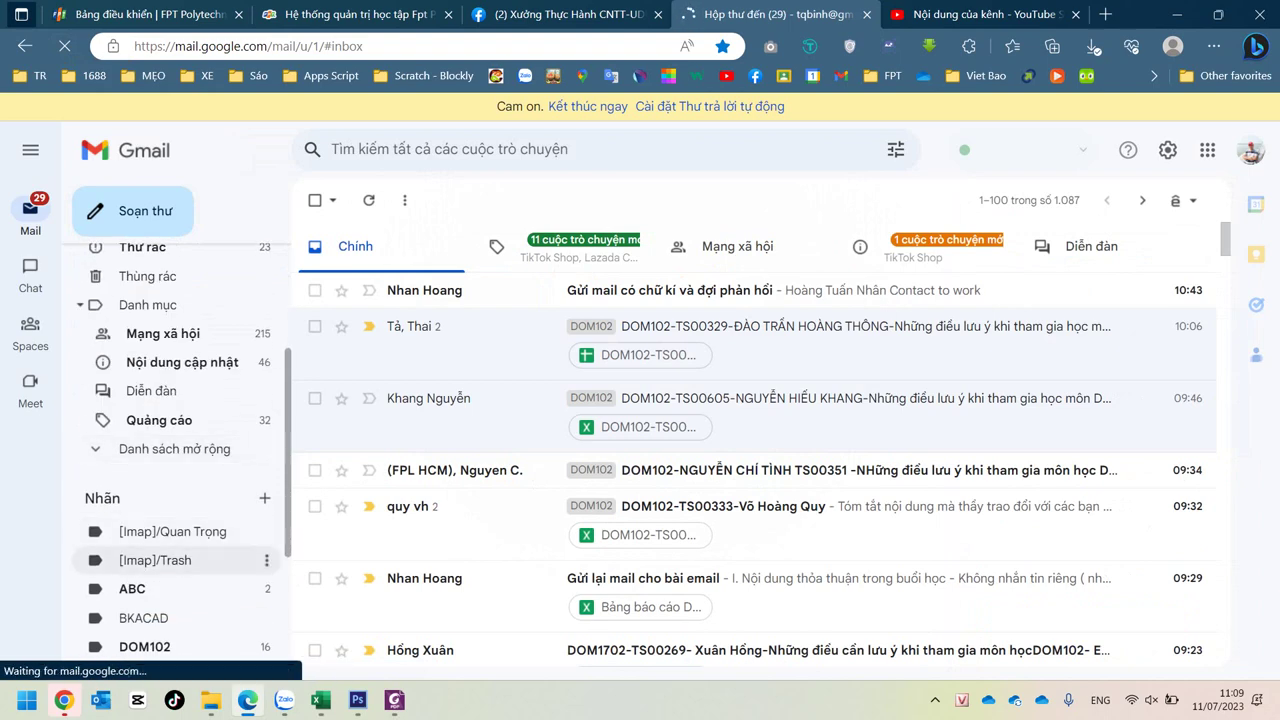
pyautogui.click(145, 647)
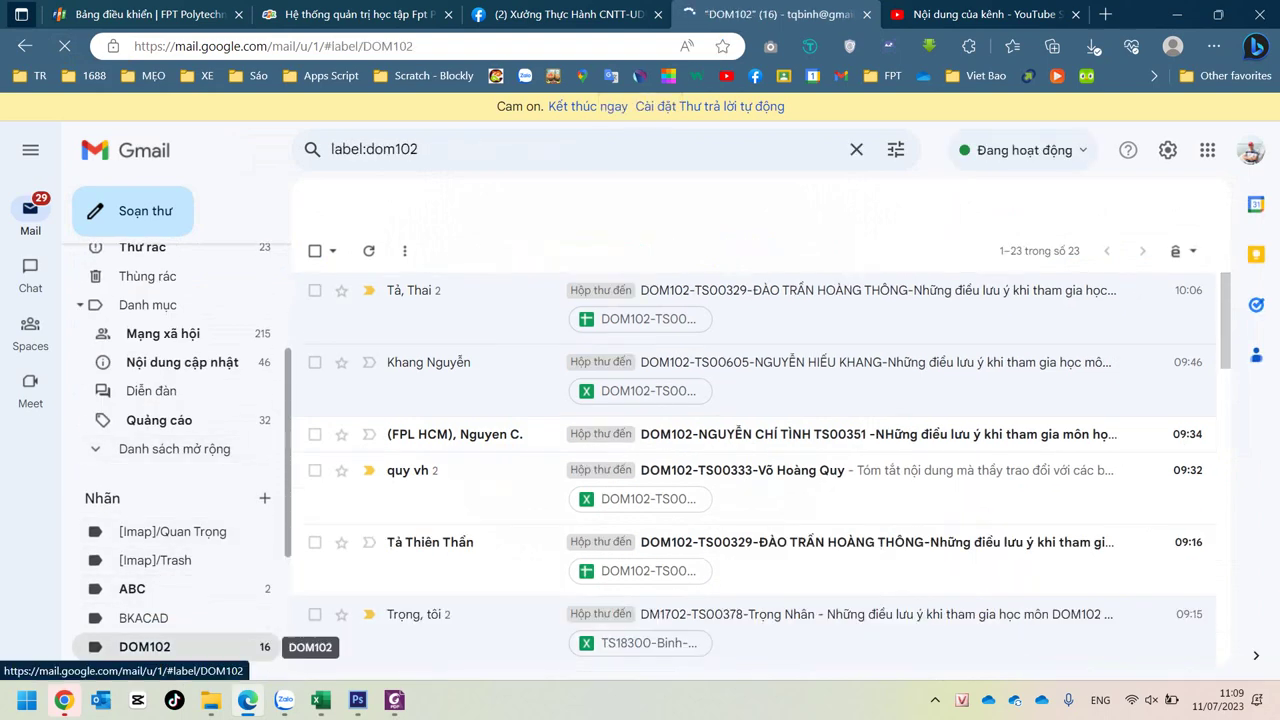
pyautogui.scroll(-4, 750, 434)
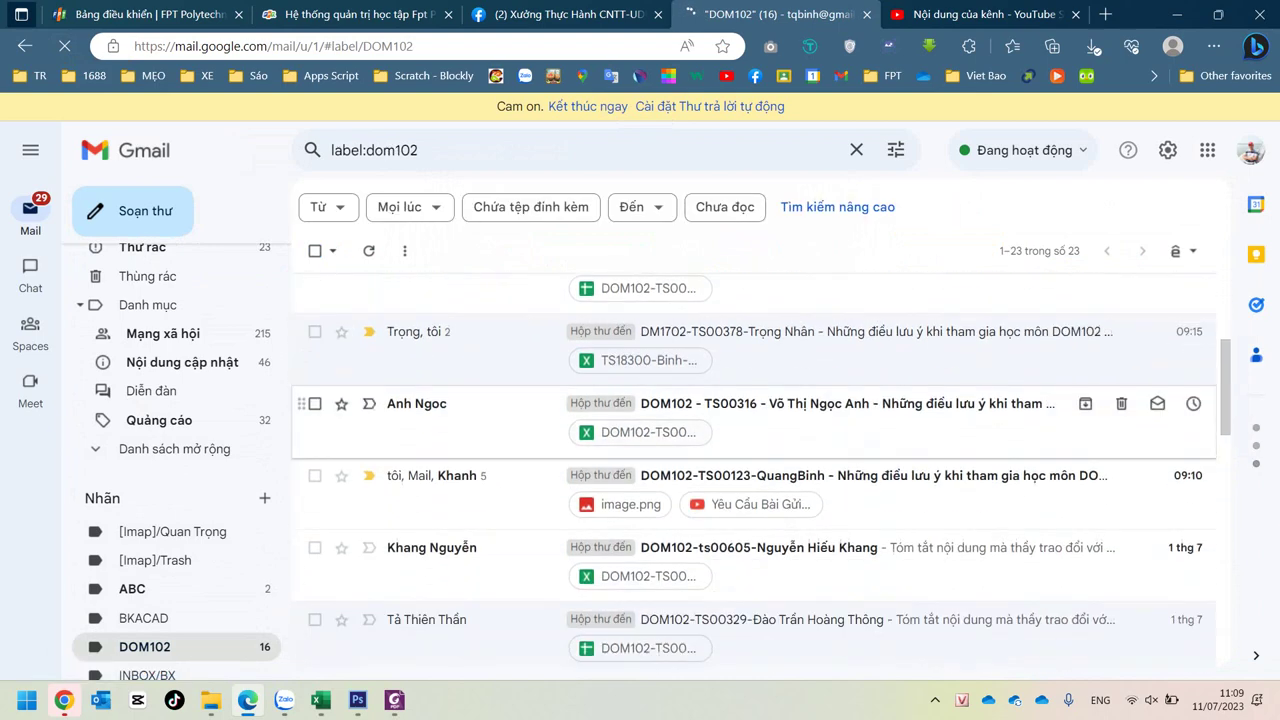
pyautogui.scroll(-7, 750, 434)
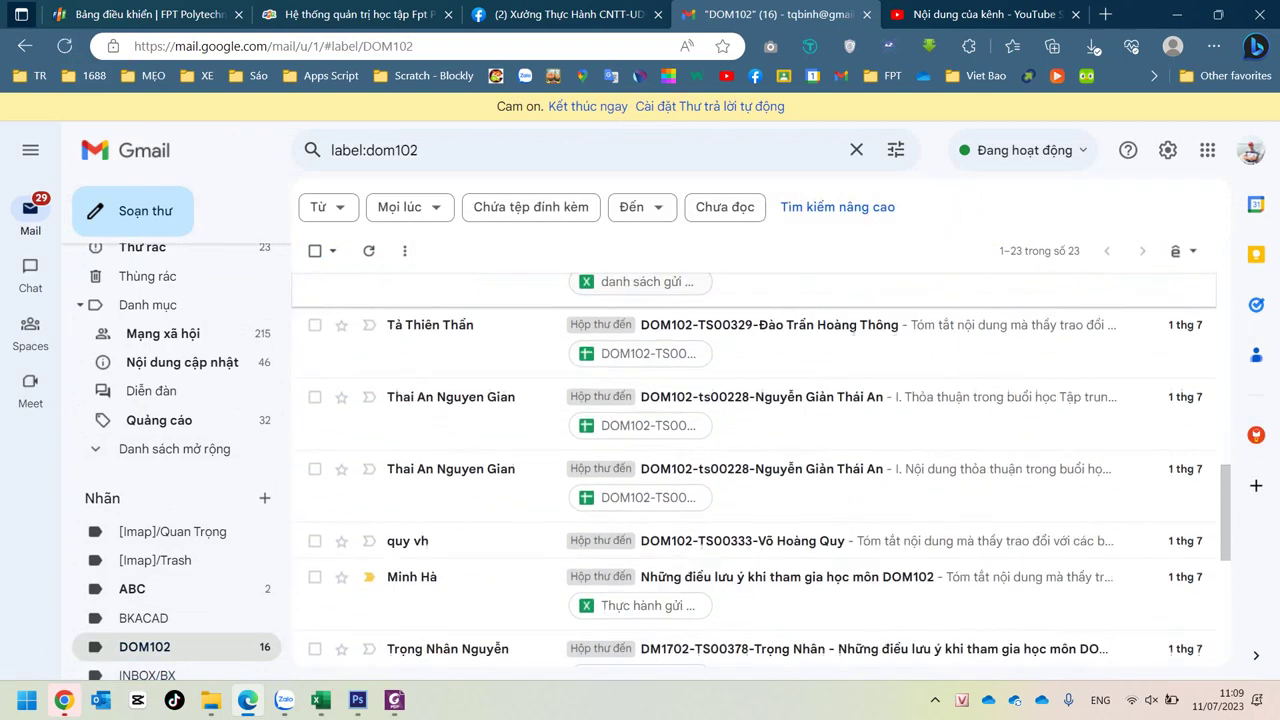
pyautogui.scroll(-2, 750, 430)
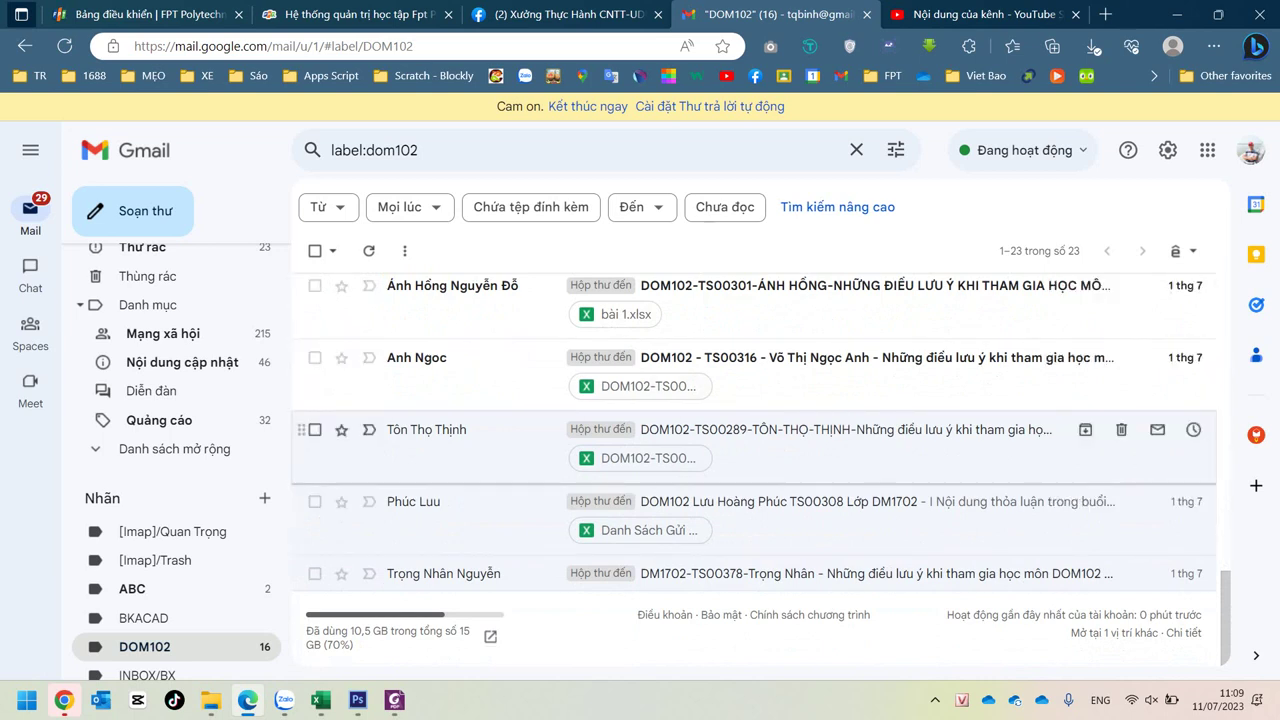
pyautogui.scroll(5, 750, 500)
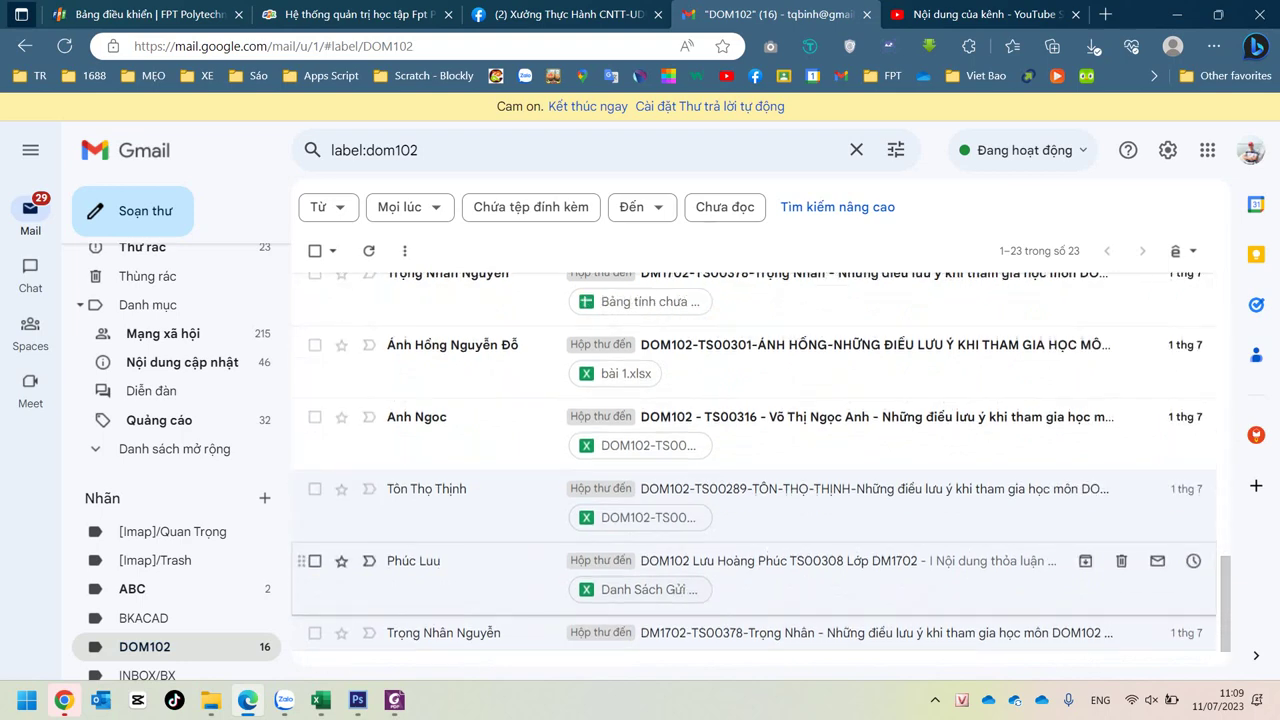
pyautogui.scroll(5, 750, 470)
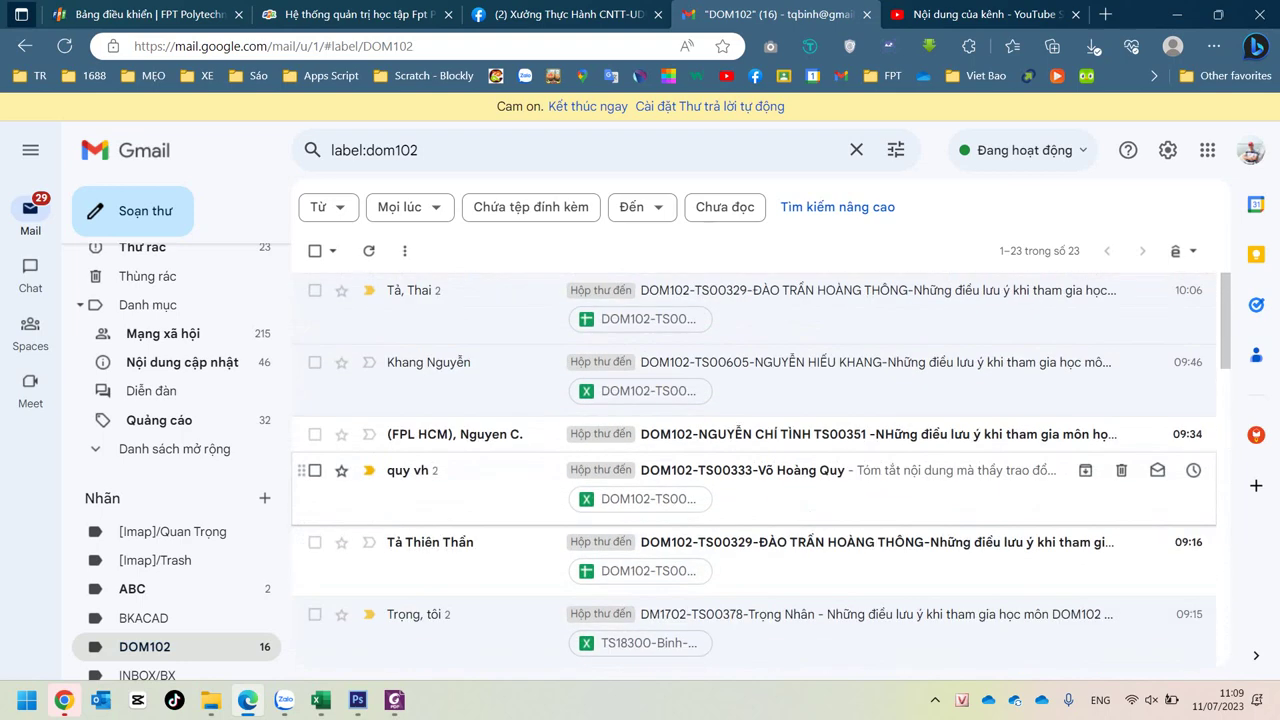